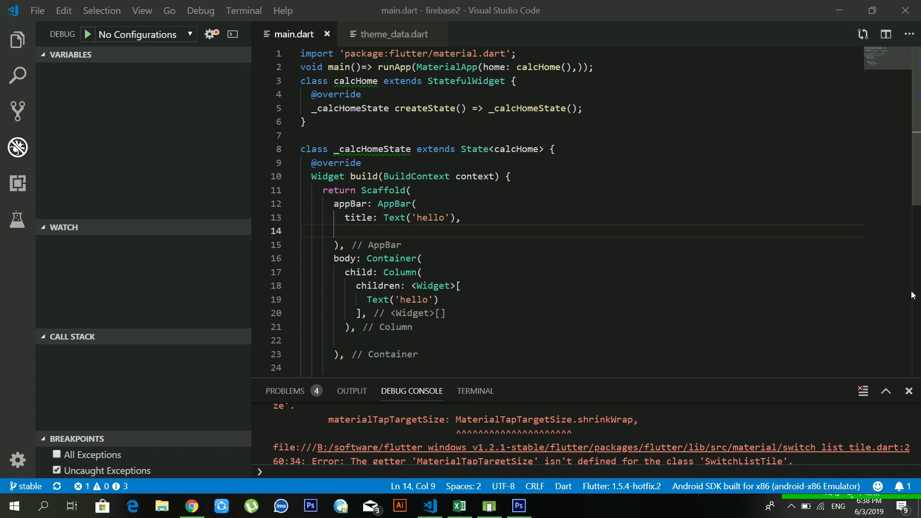
- Launch Microsoft Word by running winword from the Run box
key("super+r")
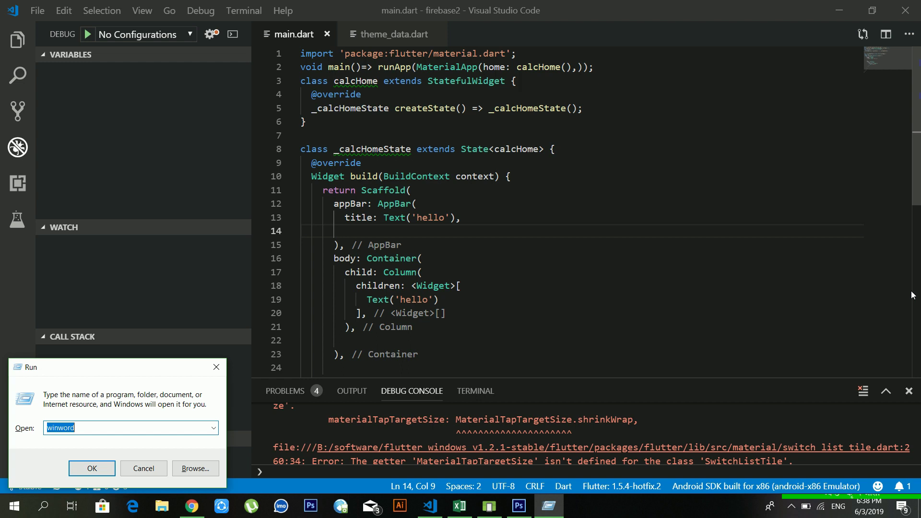
type("winword")
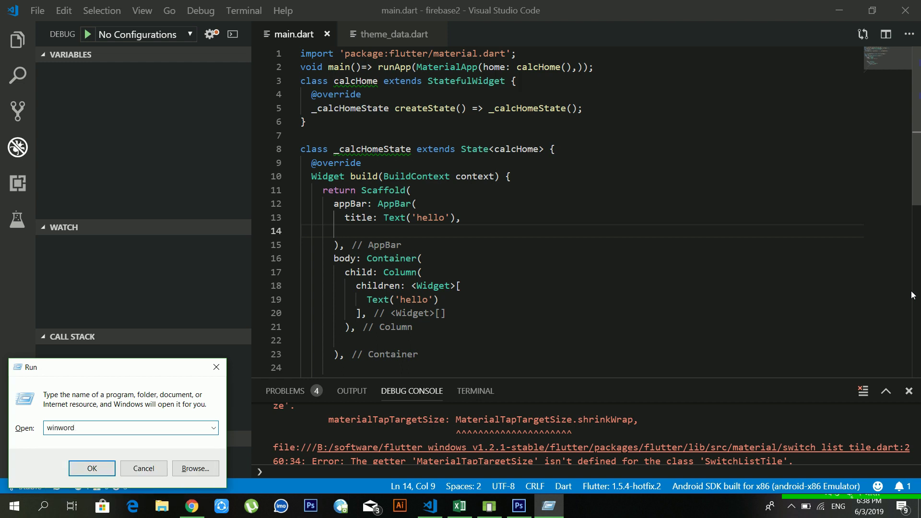
key("Return")
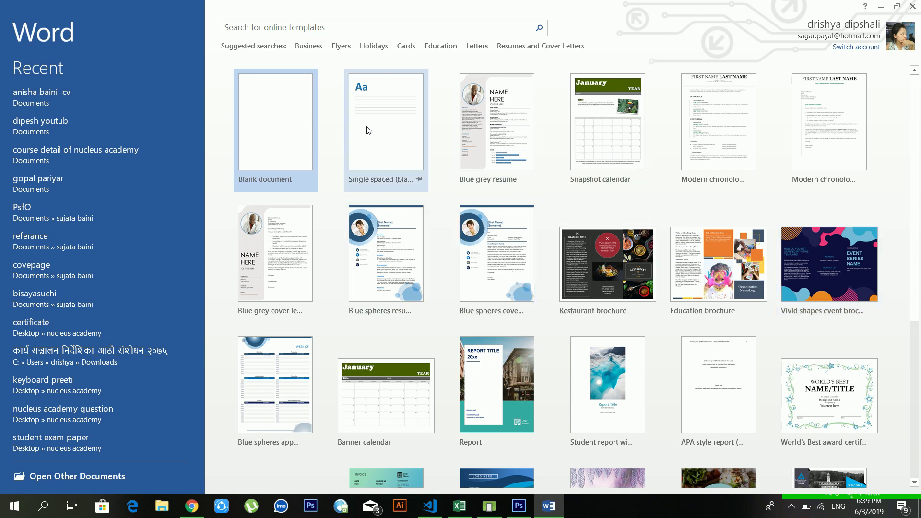
- Create a blank document, then minimize, restore and maximize the Word window to full screen
left_click(287, 142)
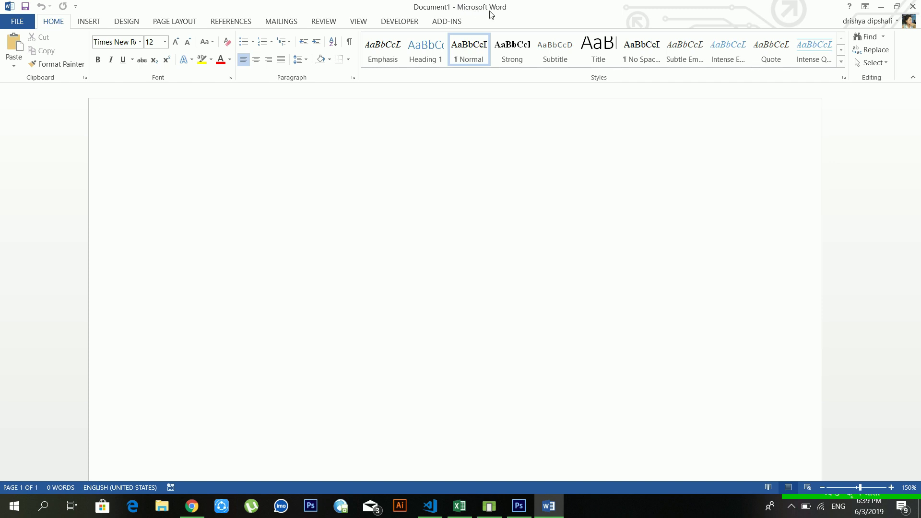
left_click(880, 10)
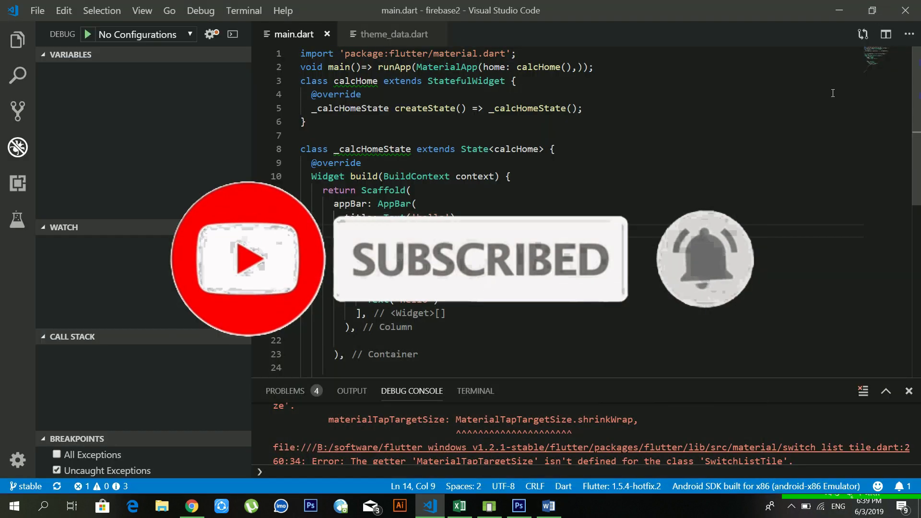
left_click(548, 506)
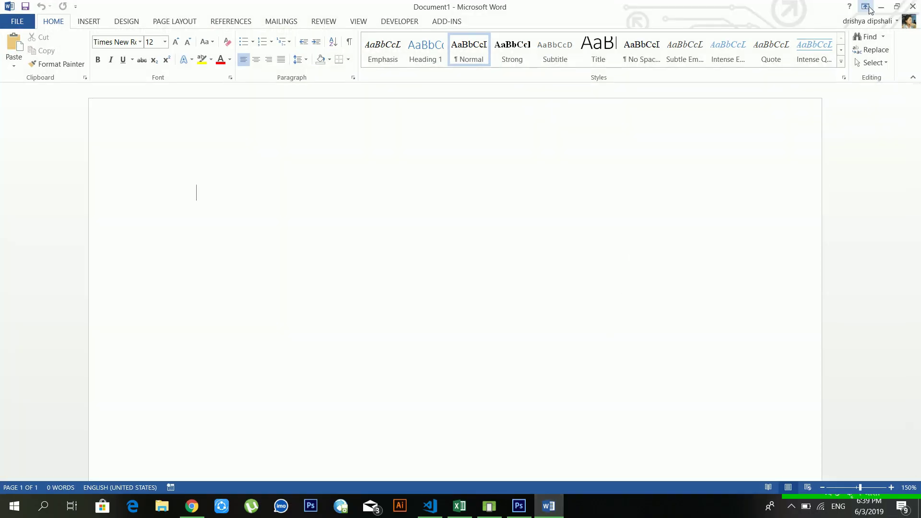
left_click(897, 6)
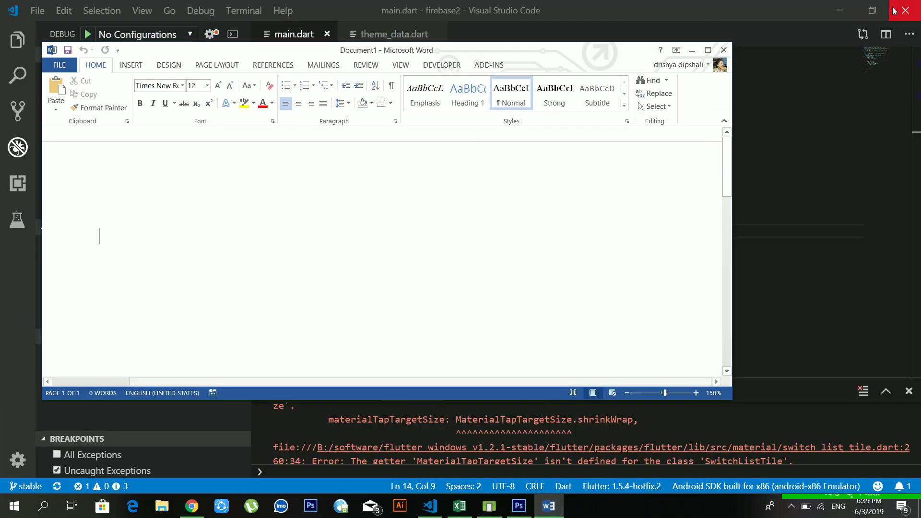
left_click(708, 49)
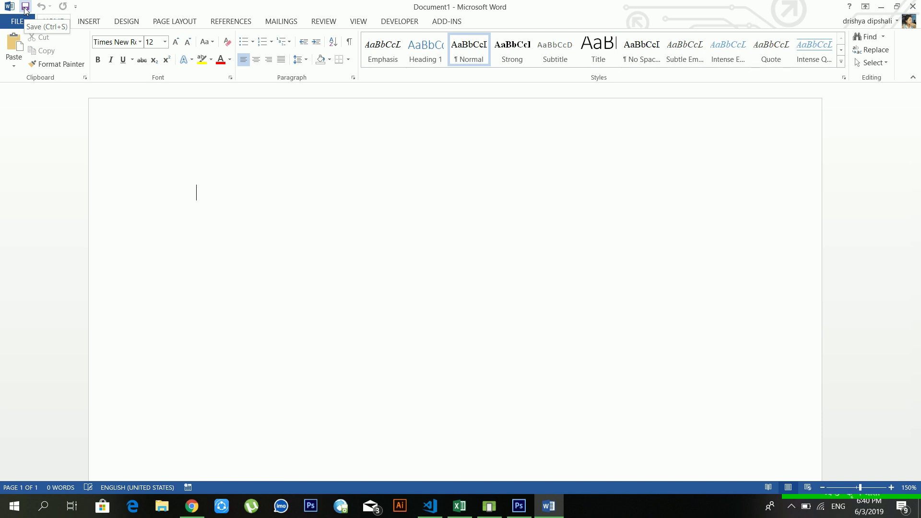
left_click(75, 7)
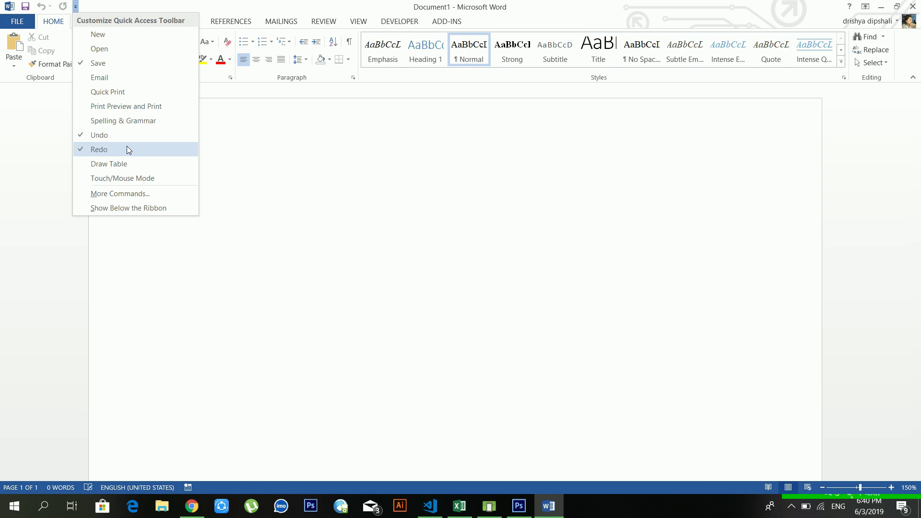
left_click(115, 77)
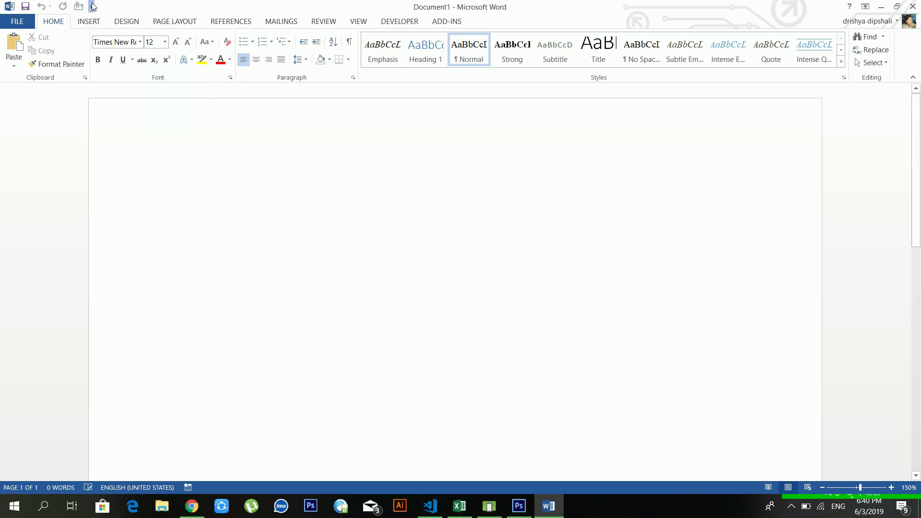
left_click(91, 6)
left_click(107, 77)
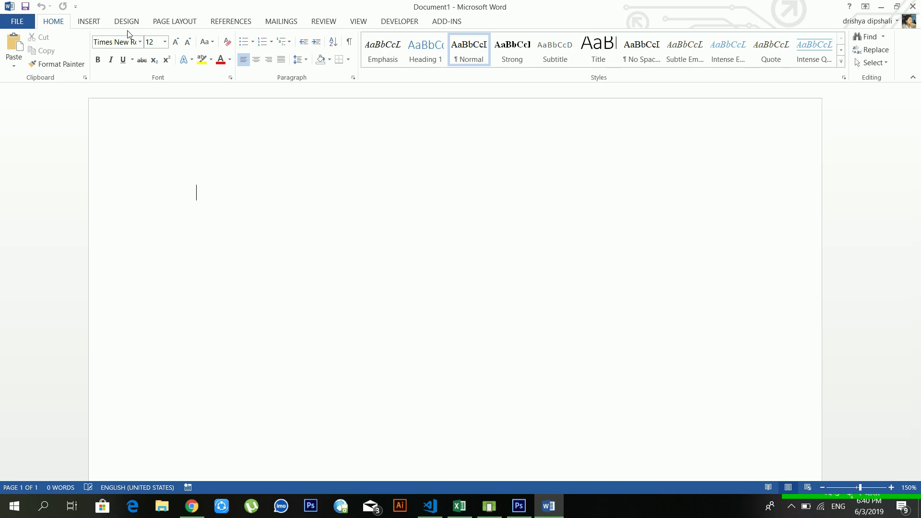
left_click(19, 24)
left_click(18, 19)
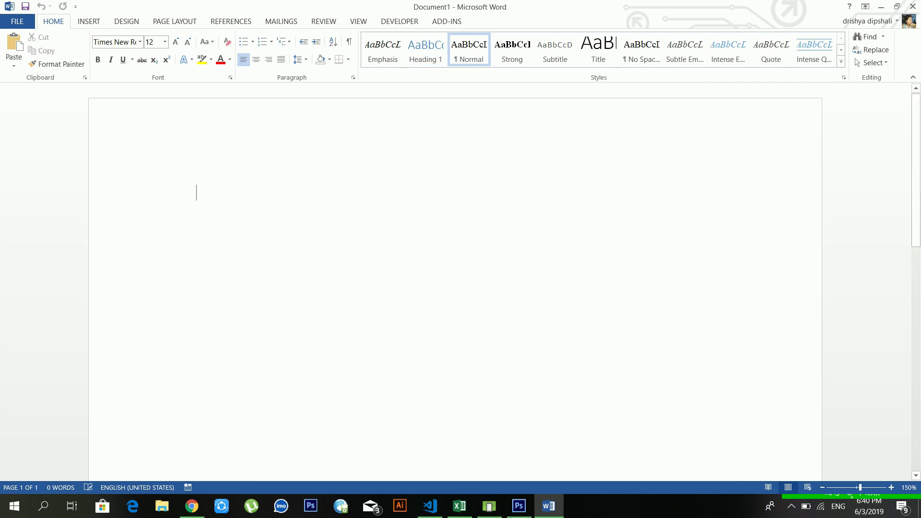
left_click(175, 158)
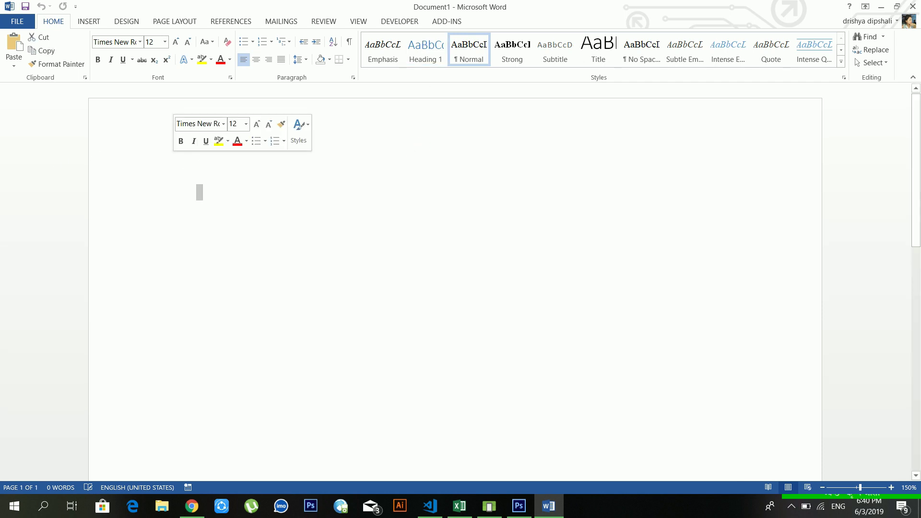
left_click(225, 192)
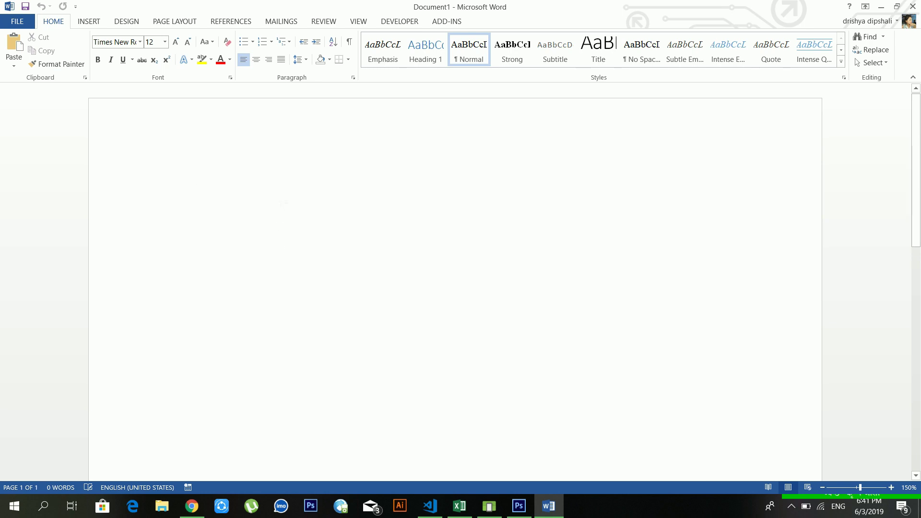
- Type the greeting line introducing the author and a video series on MS Word
type("hello everyo")
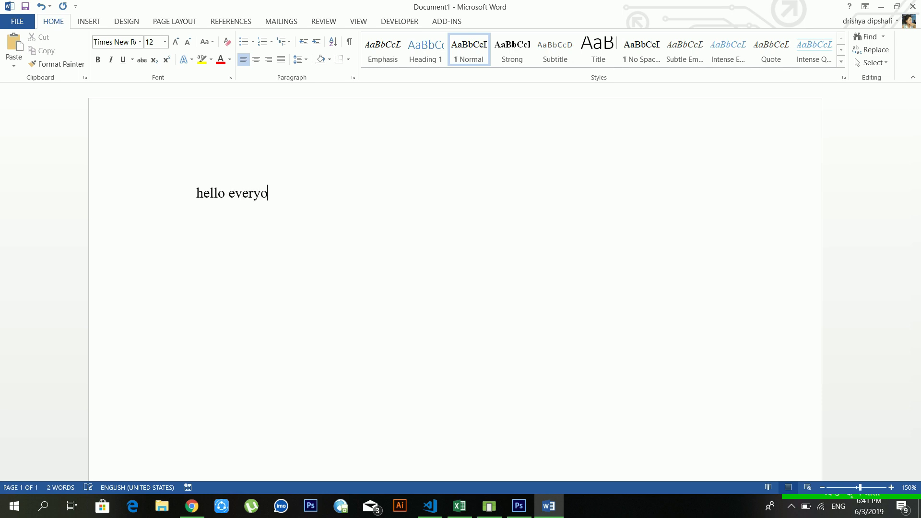
type("ne It s")
key("BackSpace")
key("BackSpace")
type("s me dipesh rai ")
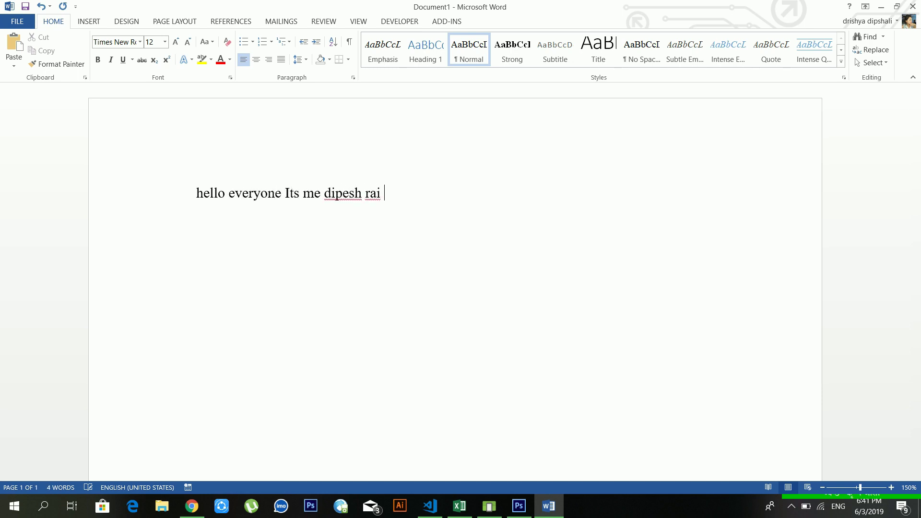
type("and I am ma")
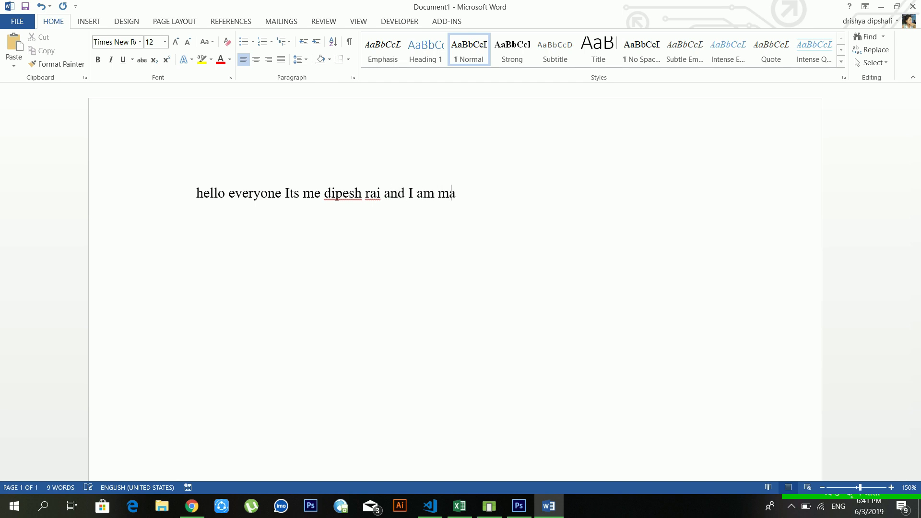
type("king a vie")
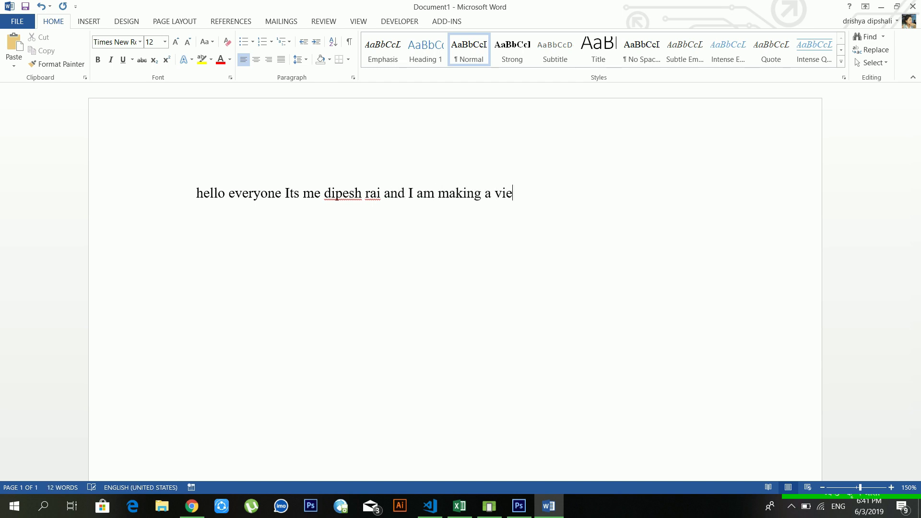
key("BackSpace")
type("deo series on ms wor")
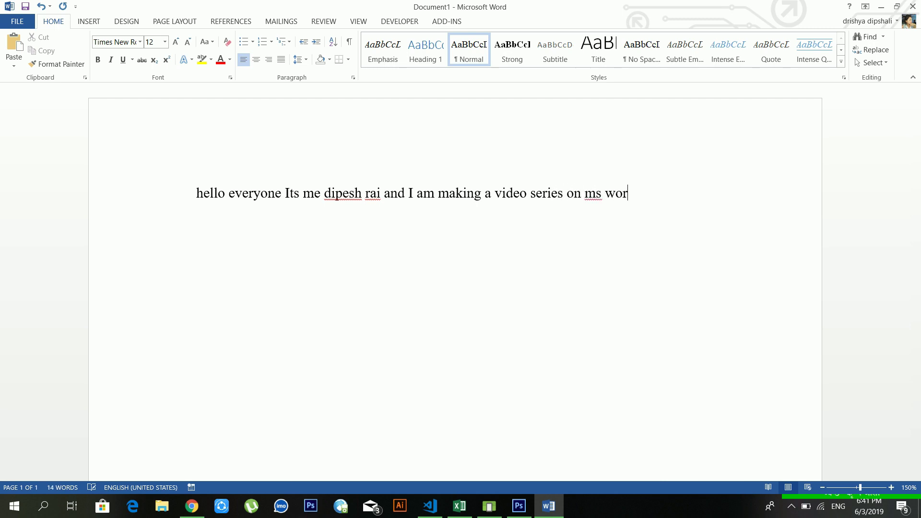
type("d for you .")
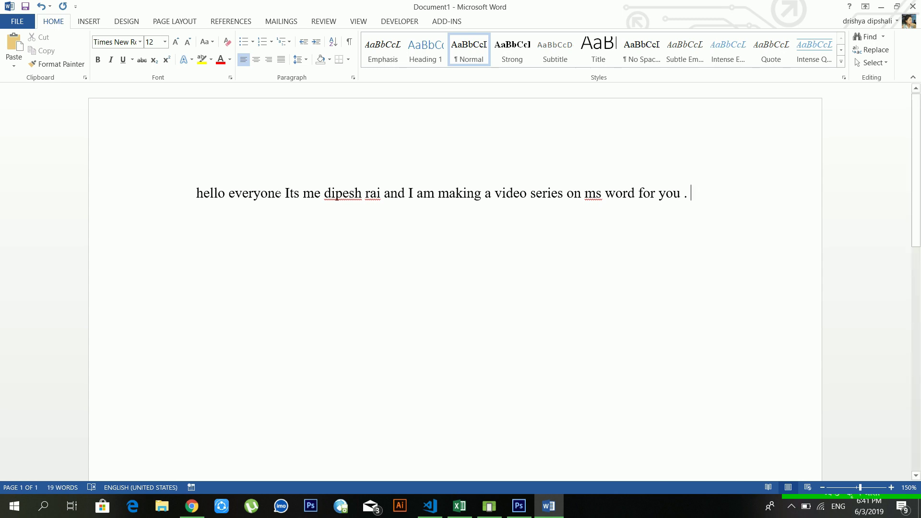
left_click(21, 25)
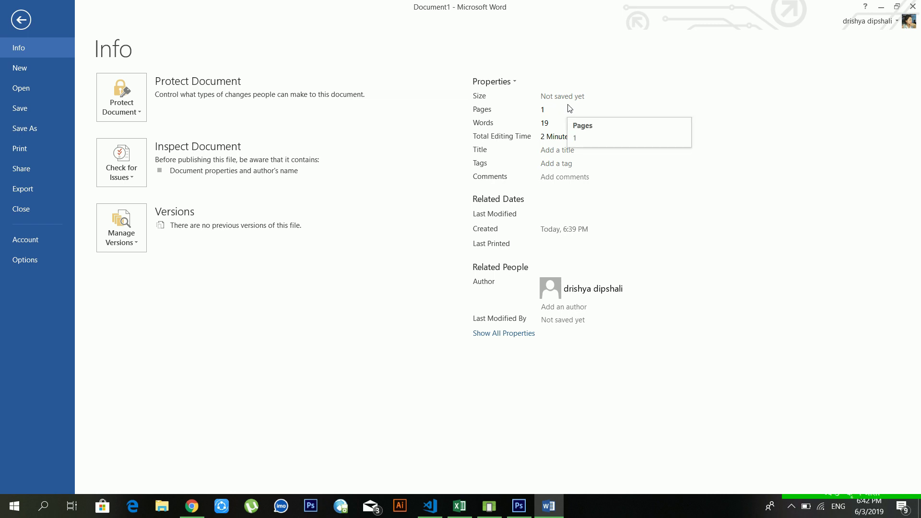
- Go to Save As and pick Computer so the recent folders are listed
left_click(23, 22)
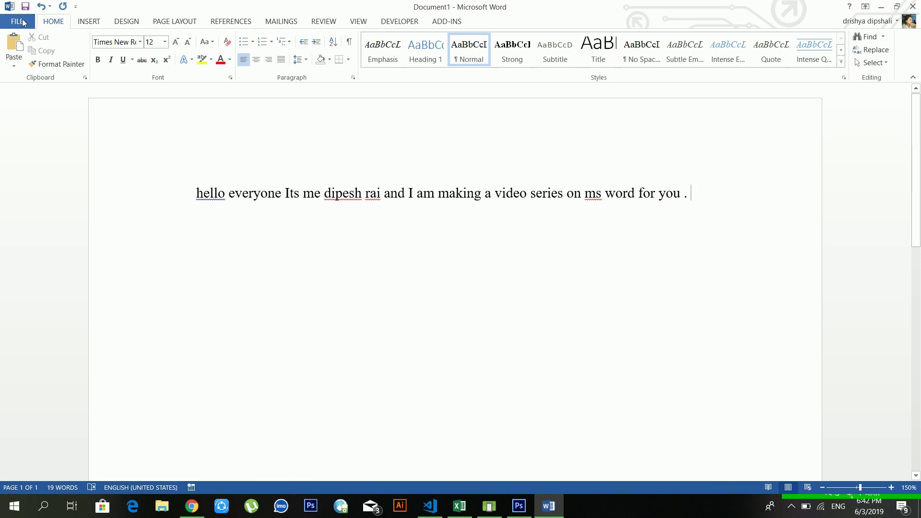
left_click(19, 22)
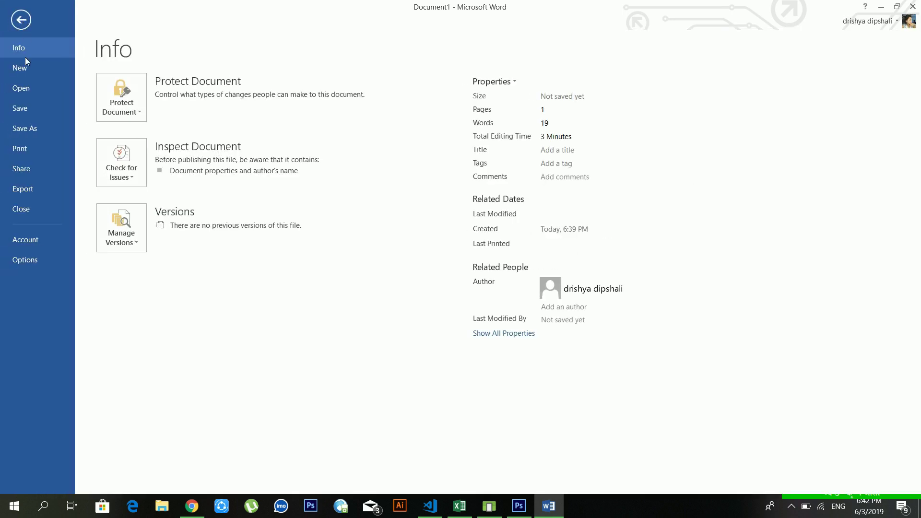
left_click(35, 128)
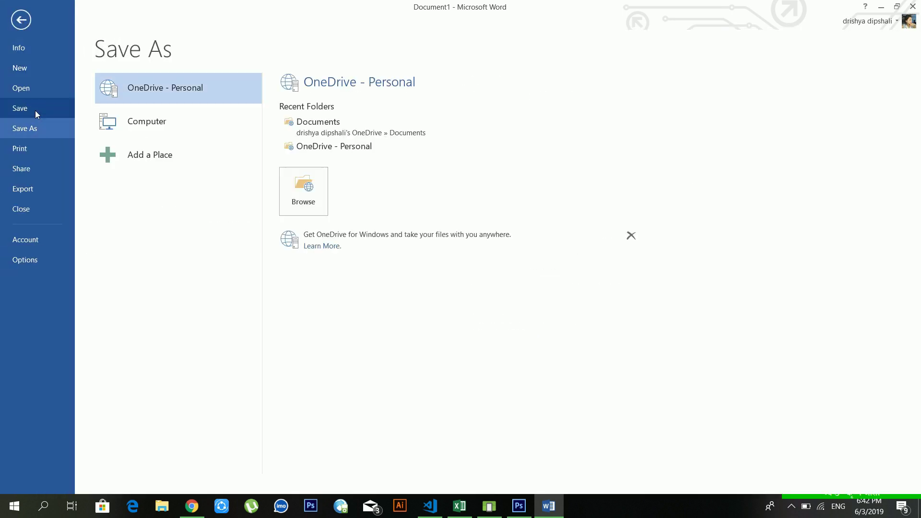
left_click(139, 114)
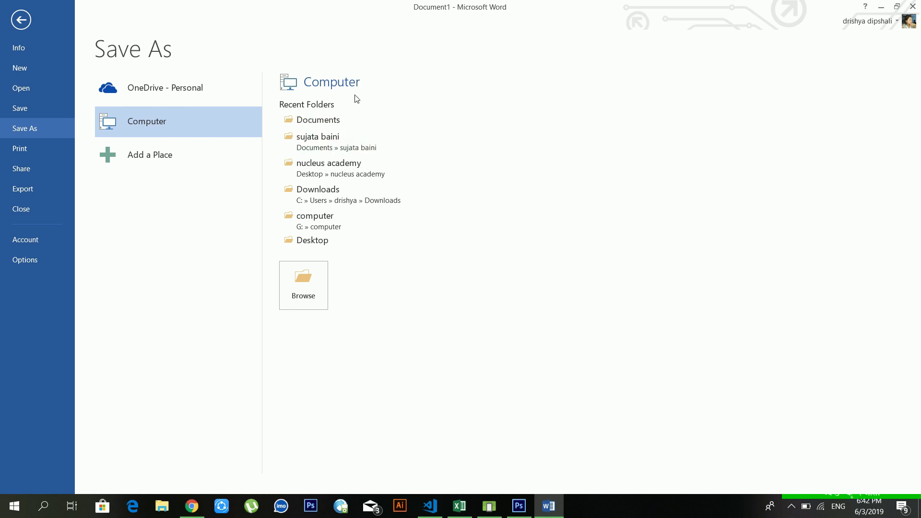
- Save the document in Documents under the file name 'dipesh youtube 2'
left_click(346, 120)
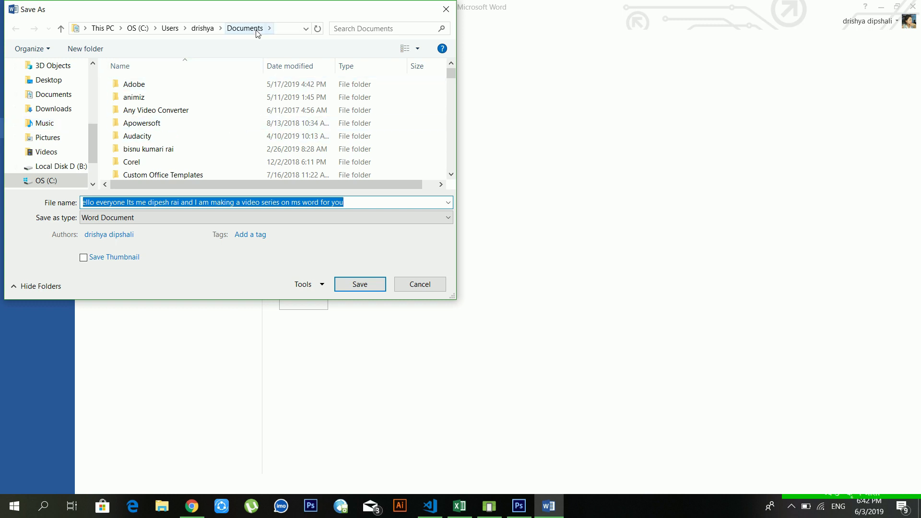
left_click(321, 202)
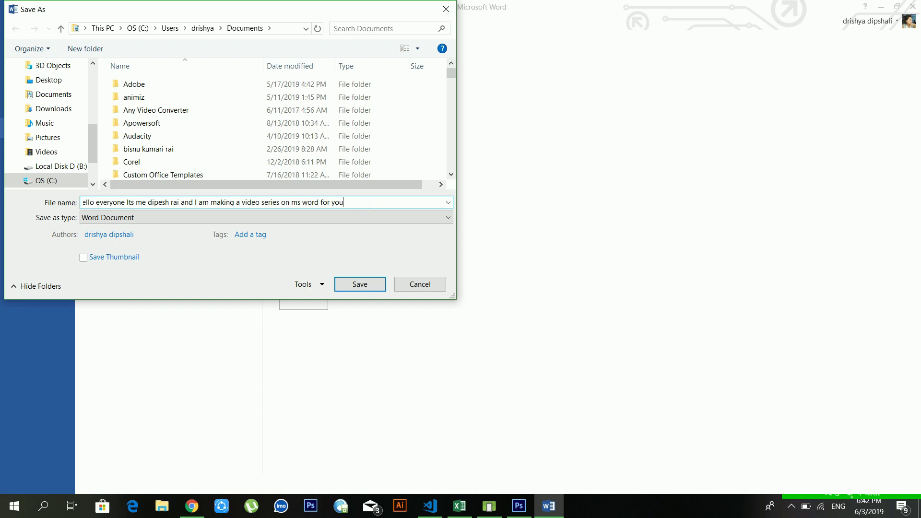
key("ctrl+a")
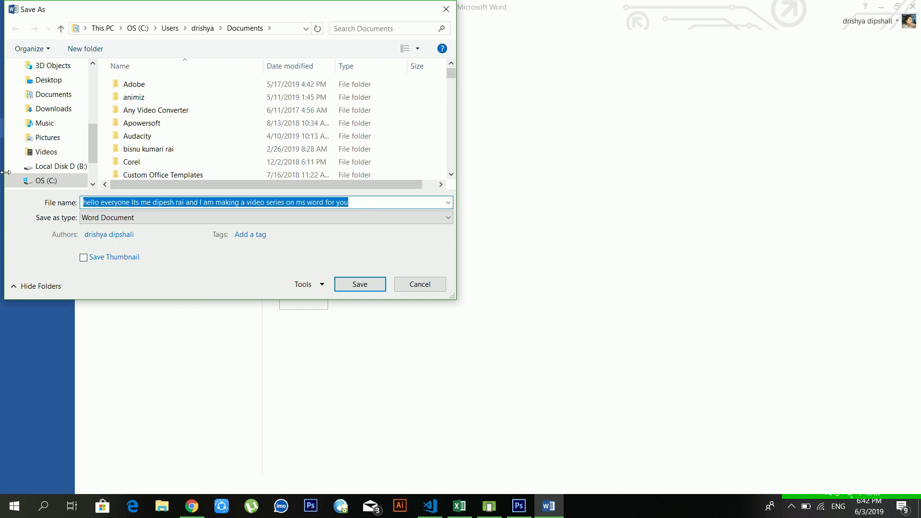
type("dipesh")
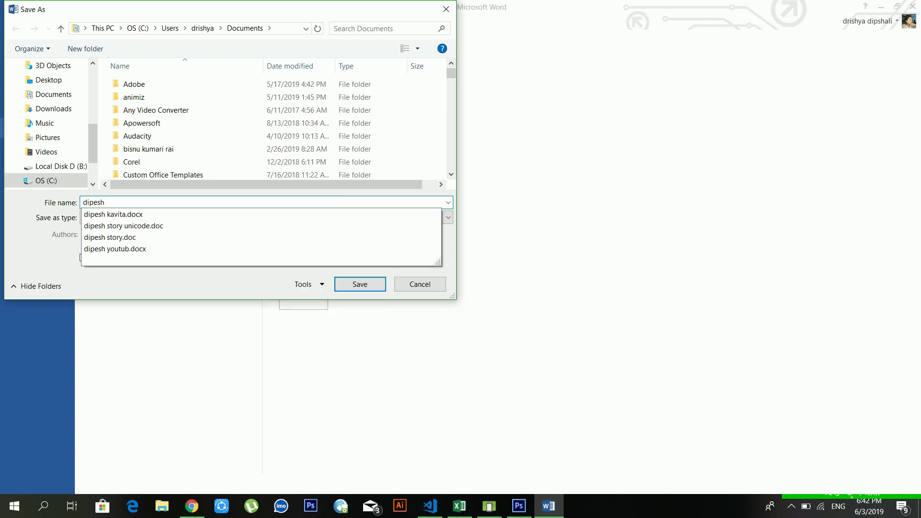
type(" yout")
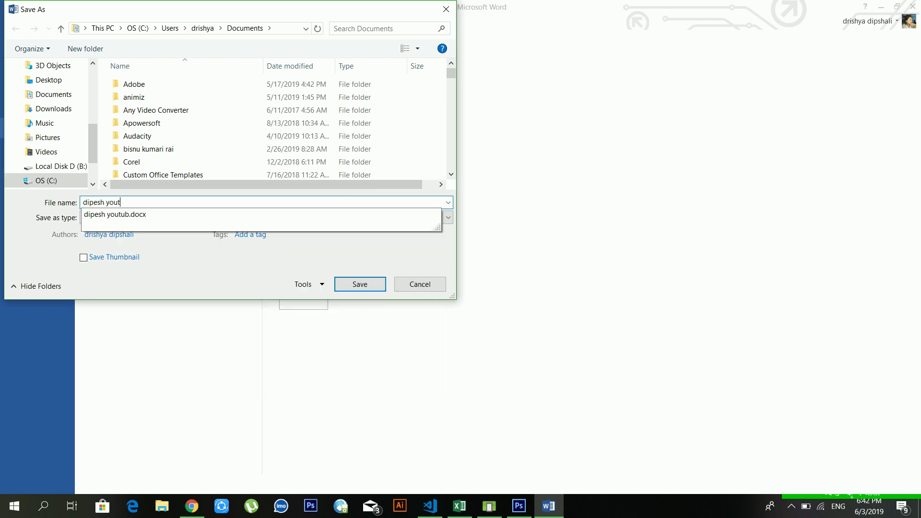
type("ube 2")
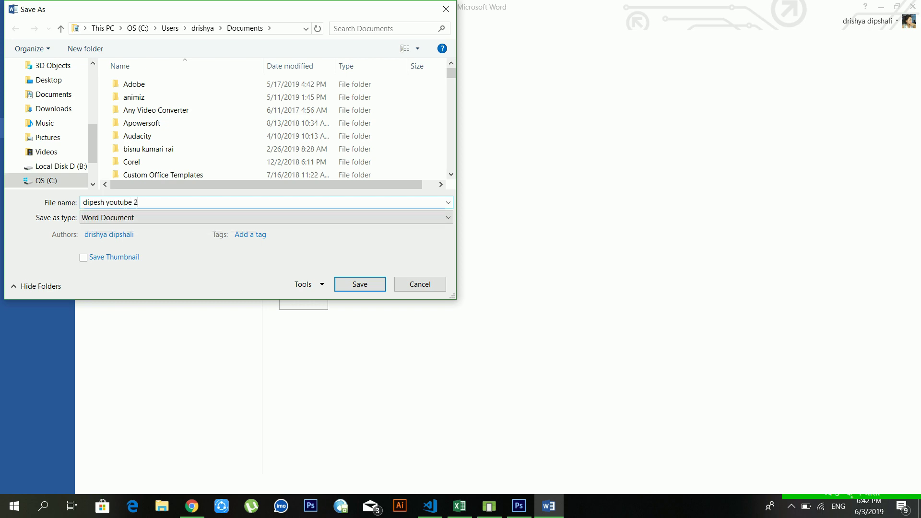
key("Return")
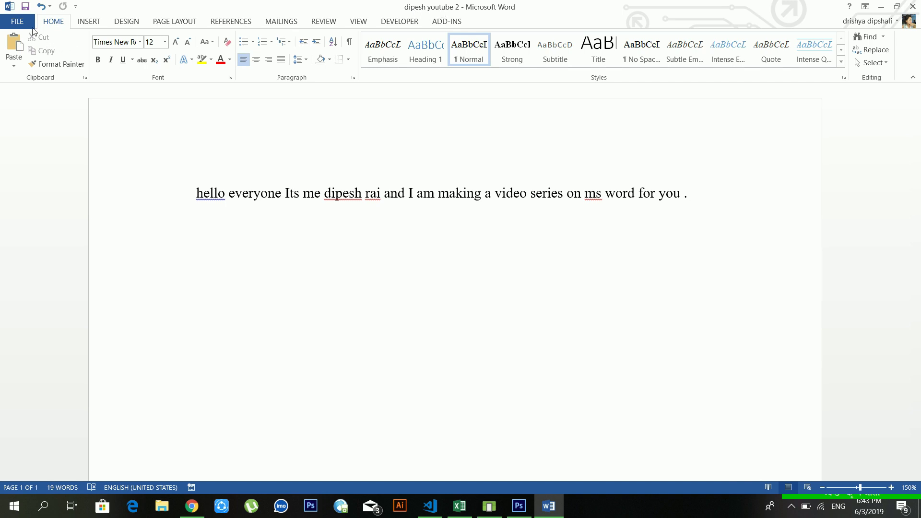
left_click(18, 25)
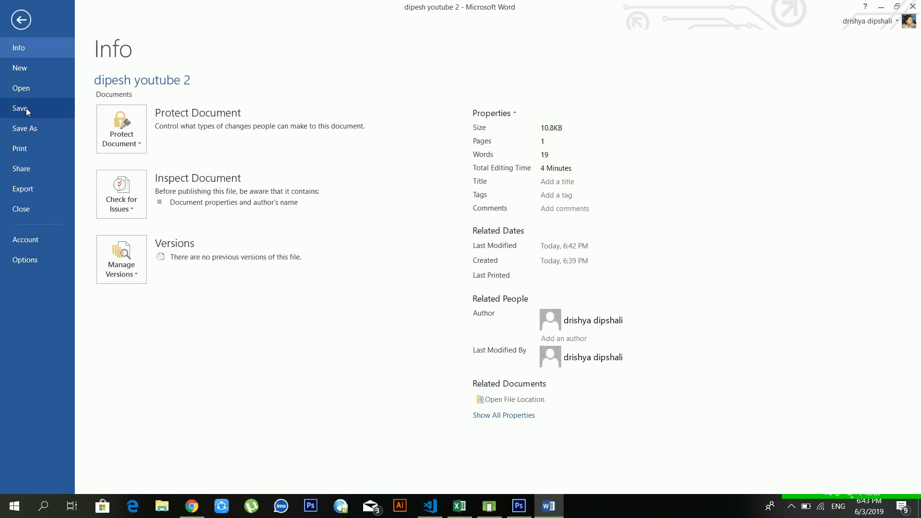
- Reopen the Save As window on Documents and expand its Tools dropdown
left_click(32, 128)
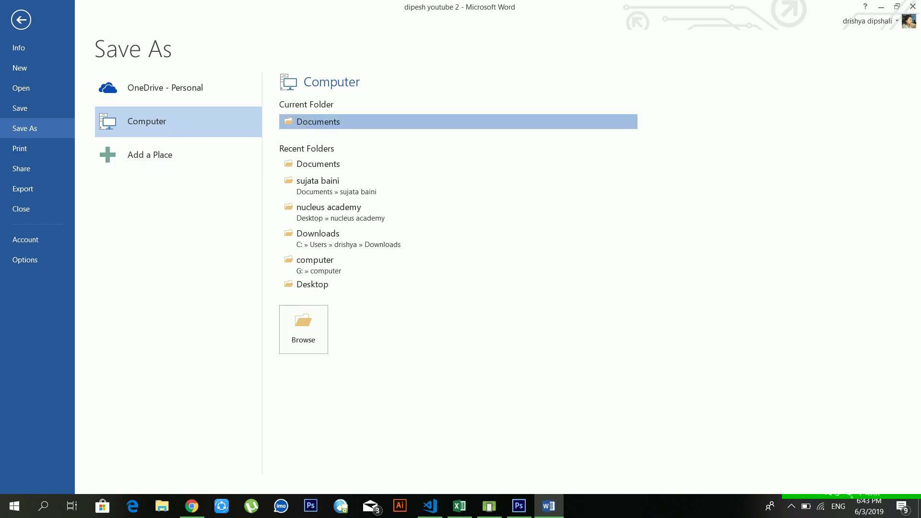
left_click(307, 121)
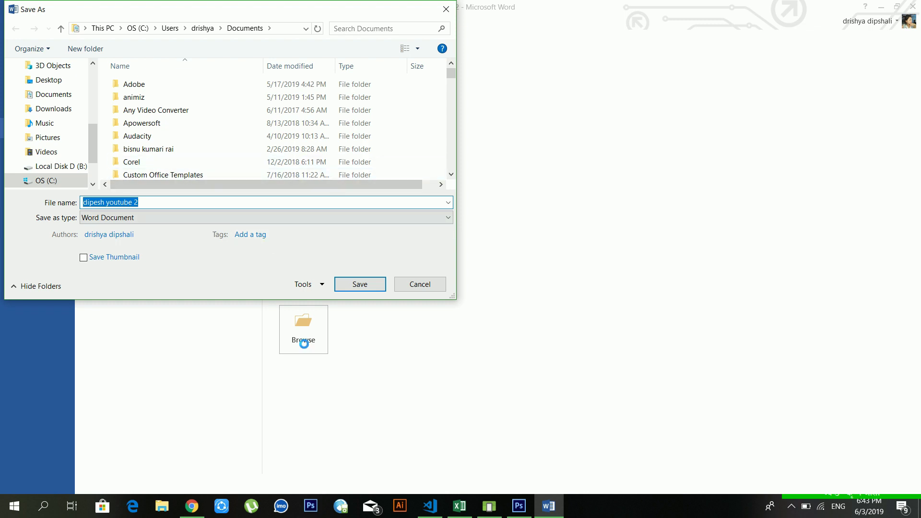
left_click(325, 204)
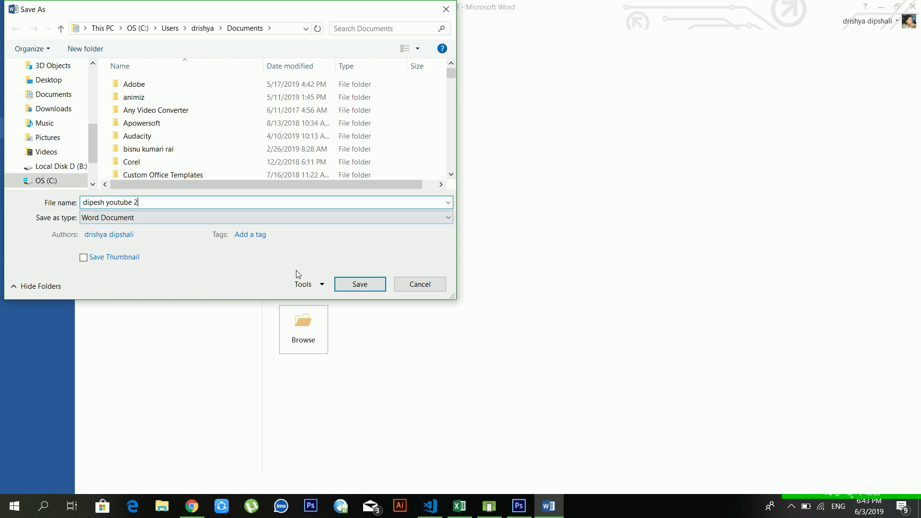
left_click(303, 283)
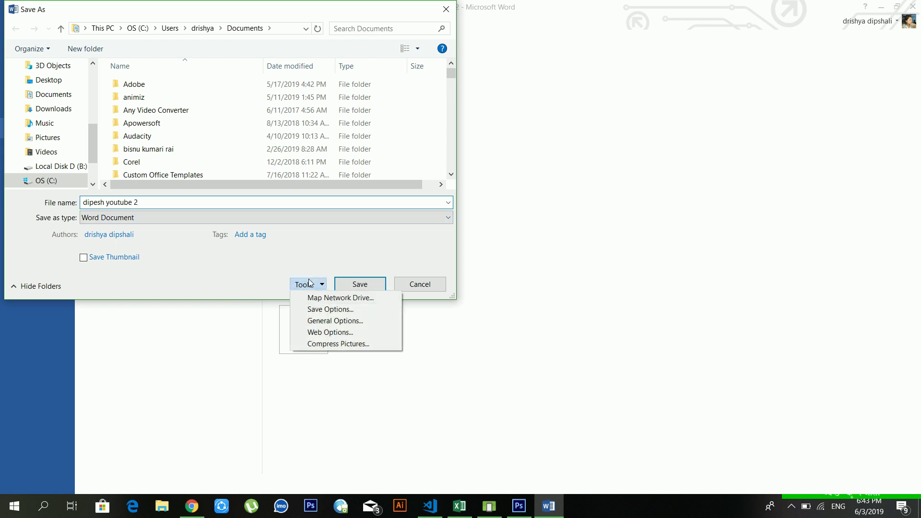
- Set and confirm a password to open in General Options, then re-save the file
left_click(315, 320)
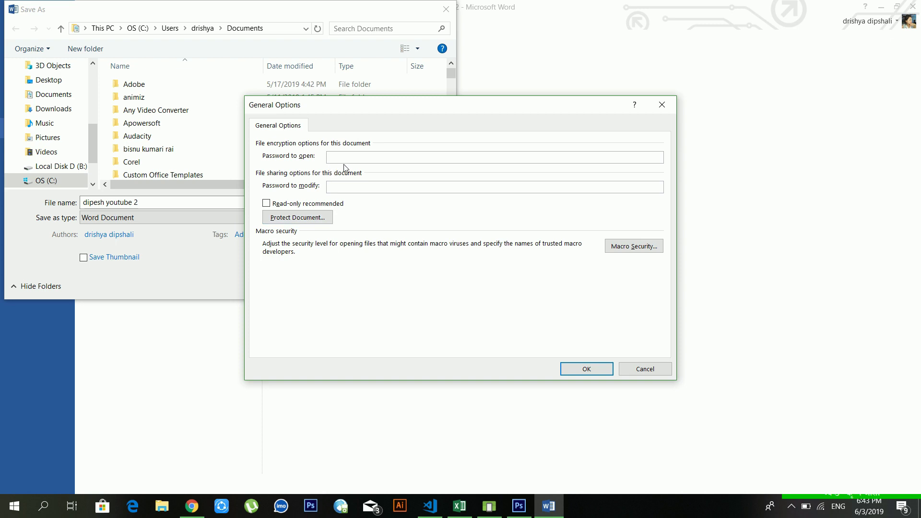
type("123")
key("Return")
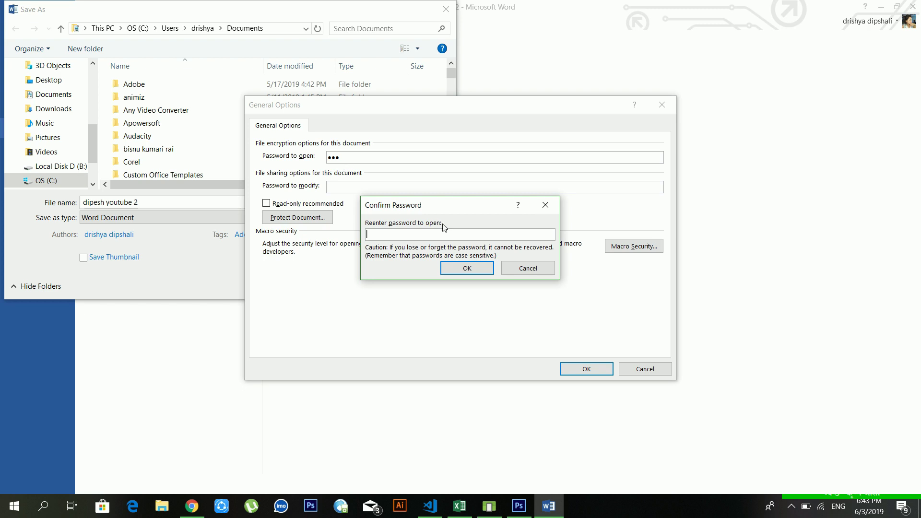
type("123")
key("Return")
key("Return")
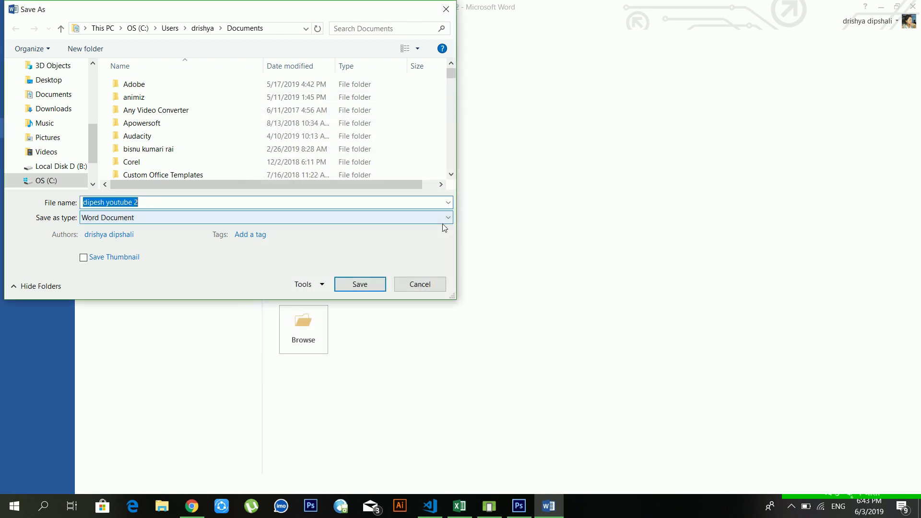
left_click(238, 202)
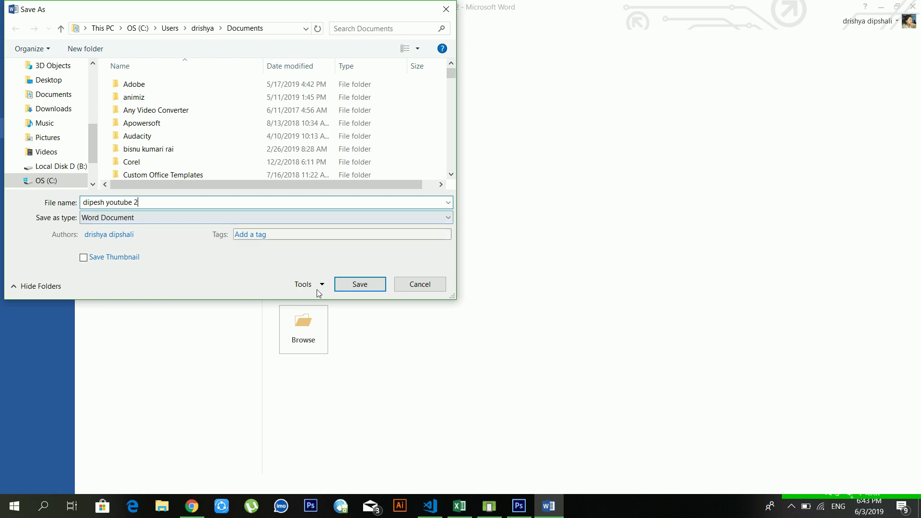
left_click(345, 286)
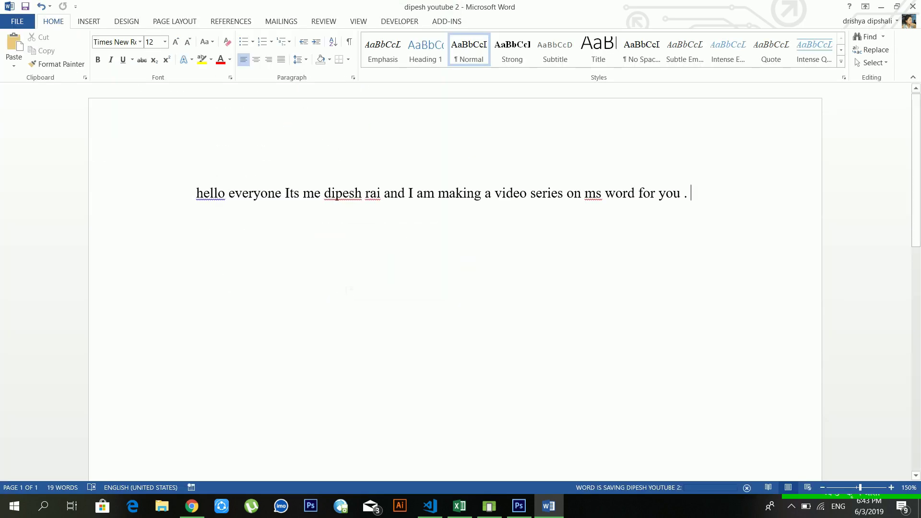
- Open the Info page to check that Protect Document requires a password
left_click(14, 22)
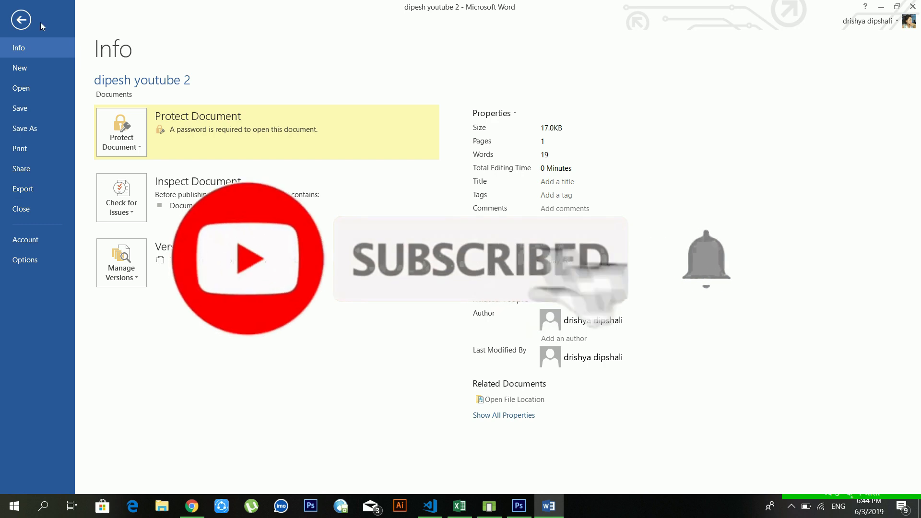
- Close the document, then reopen dipesh youtube 2 from Recent and enter its password
left_click(30, 205)
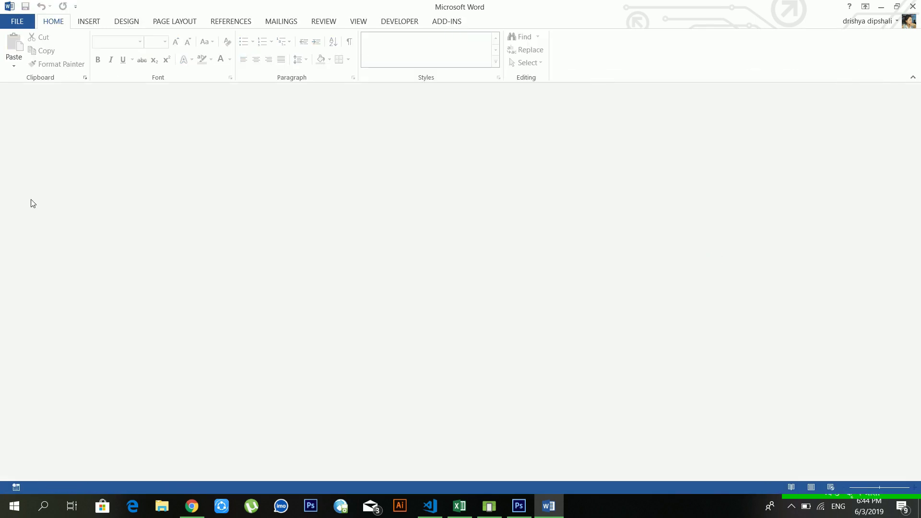
left_click(17, 23)
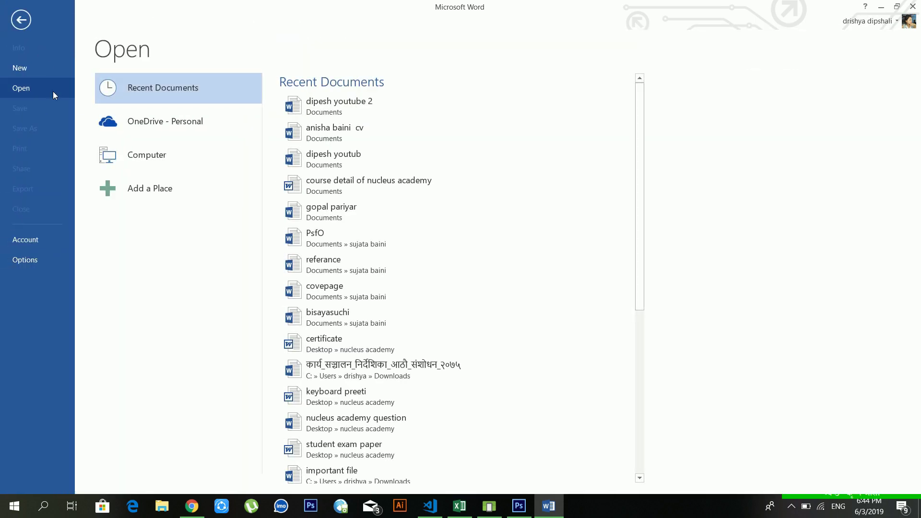
left_click(345, 111)
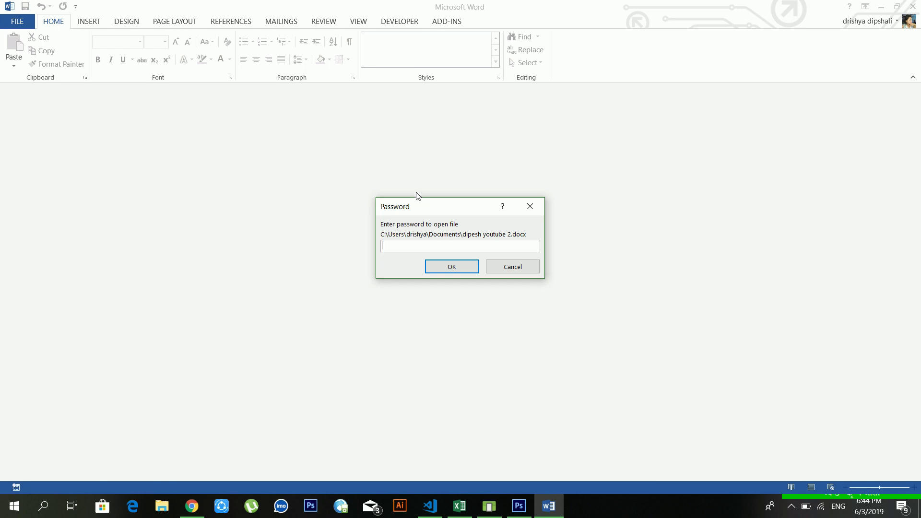
type("123")
key("Return")
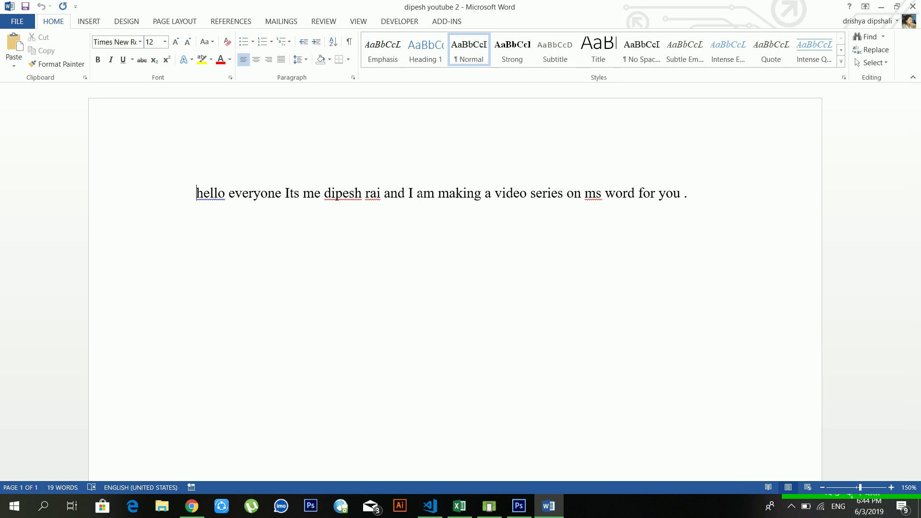
- Move the caret along the greeting line to the end of the sentence
left_click(474, 193)
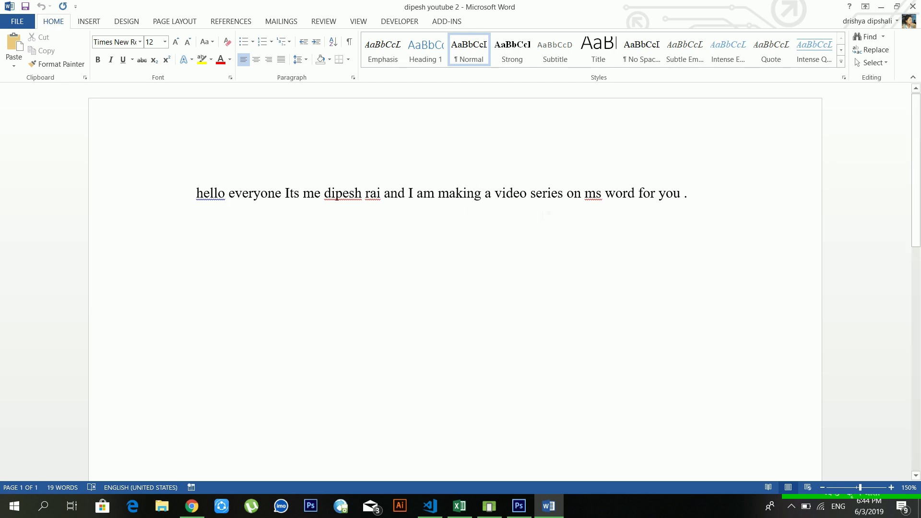
left_click(574, 193)
left_click(655, 192)
left_click(672, 193)
left_click(691, 193)
- Browse the File Info and New pages, then return to the document
left_click(6, 23)
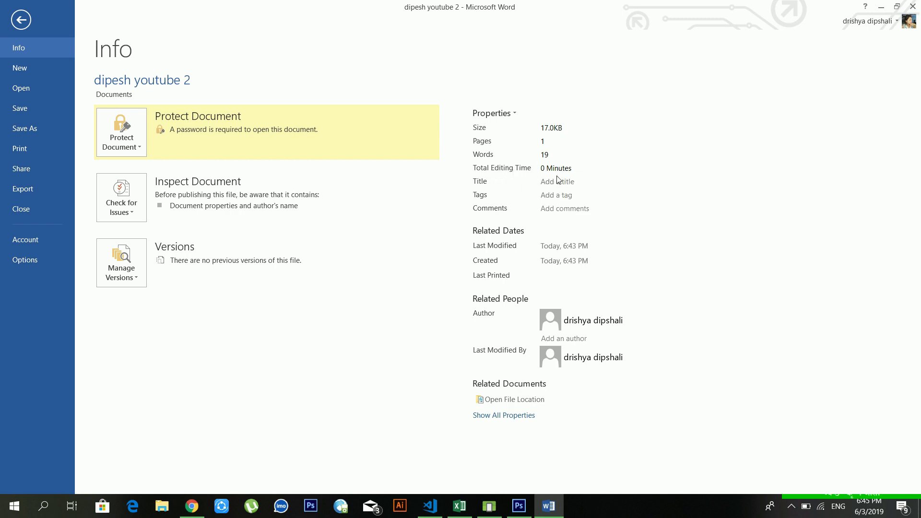
left_click(31, 70)
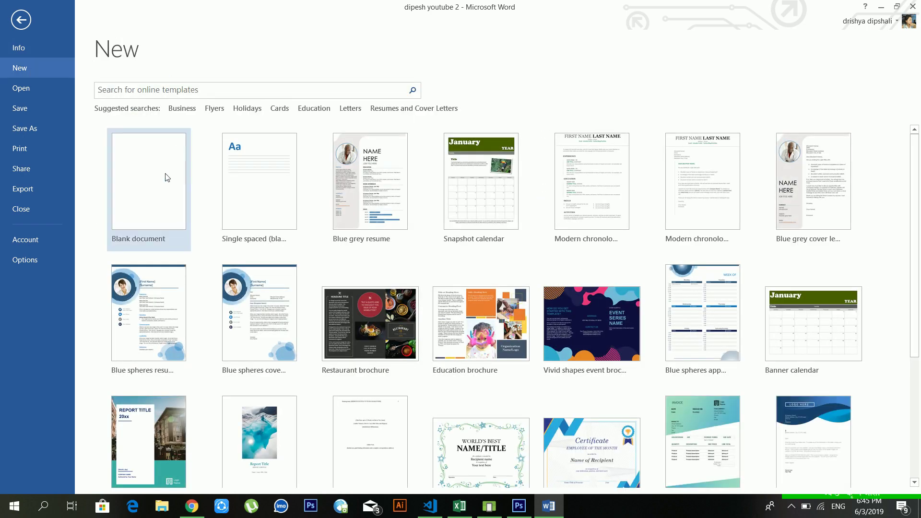
left_click(166, 177)
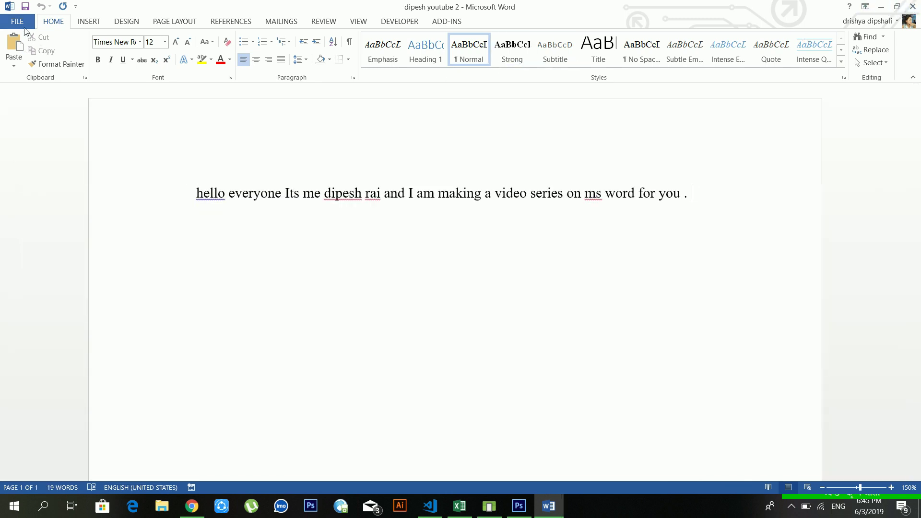
left_click(28, 21)
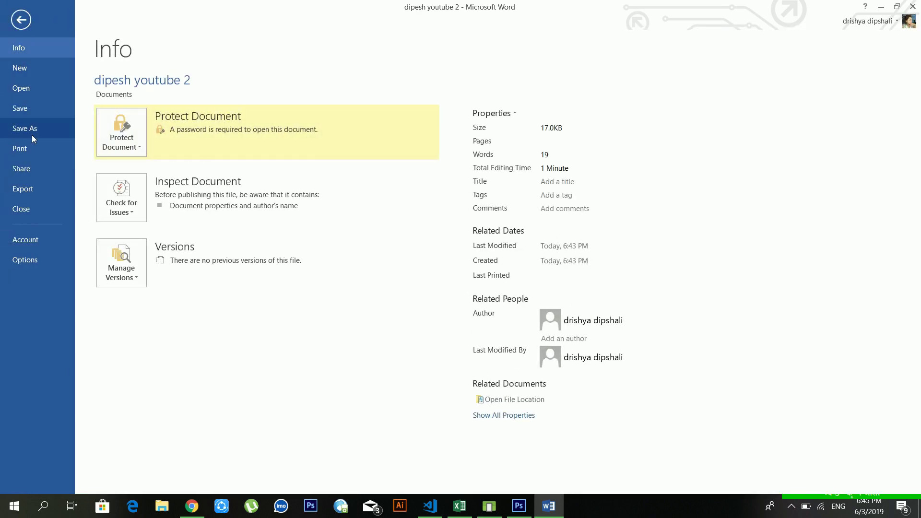
left_click(21, 23)
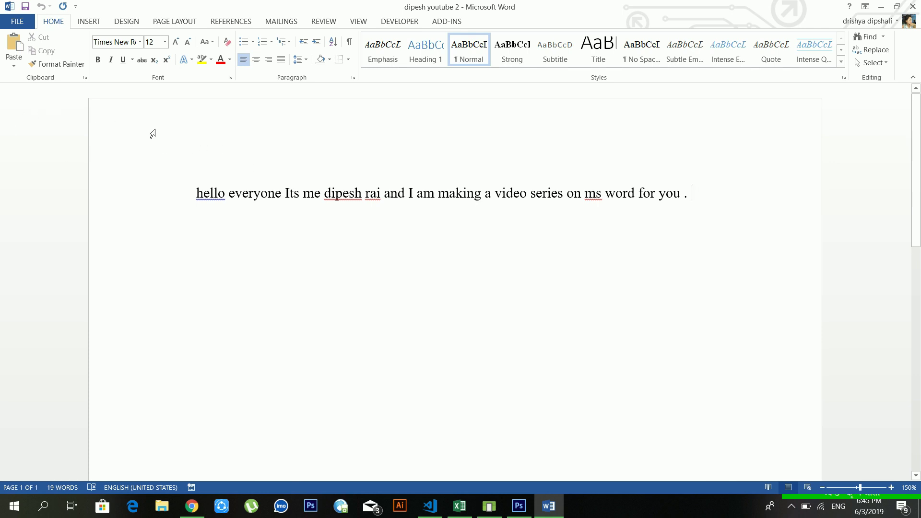
- Show the Print page previewing the greeting on one Letter portrait page
left_click(304, 198)
left_click(17, 22)
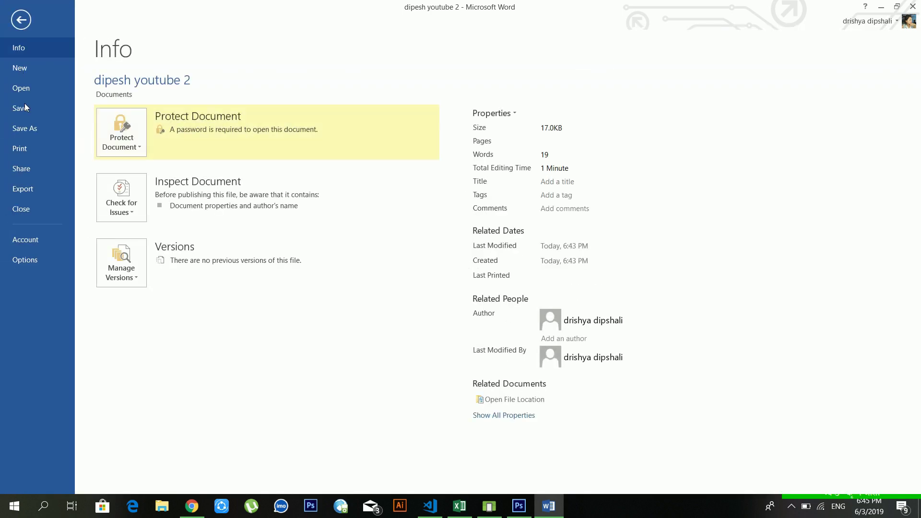
left_click(28, 157)
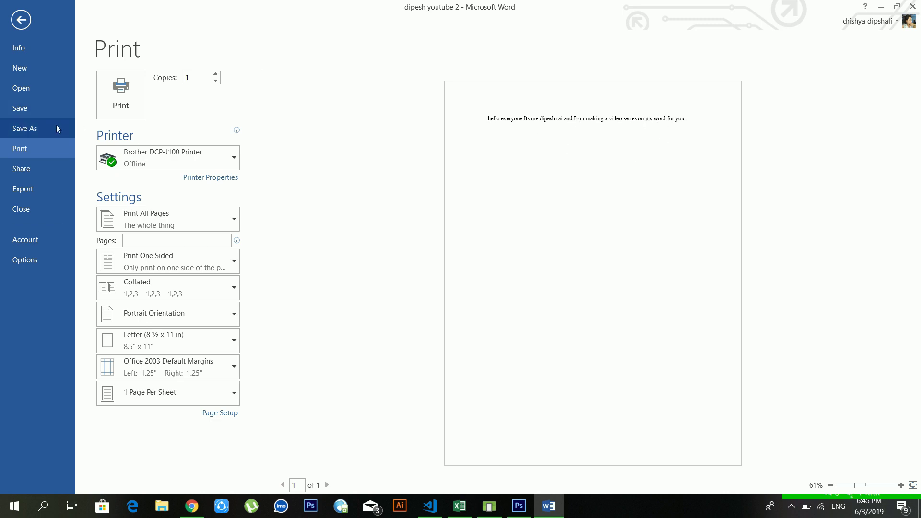
- Browse the printer list and page-range options, keeping Print All Pages
left_click(168, 159)
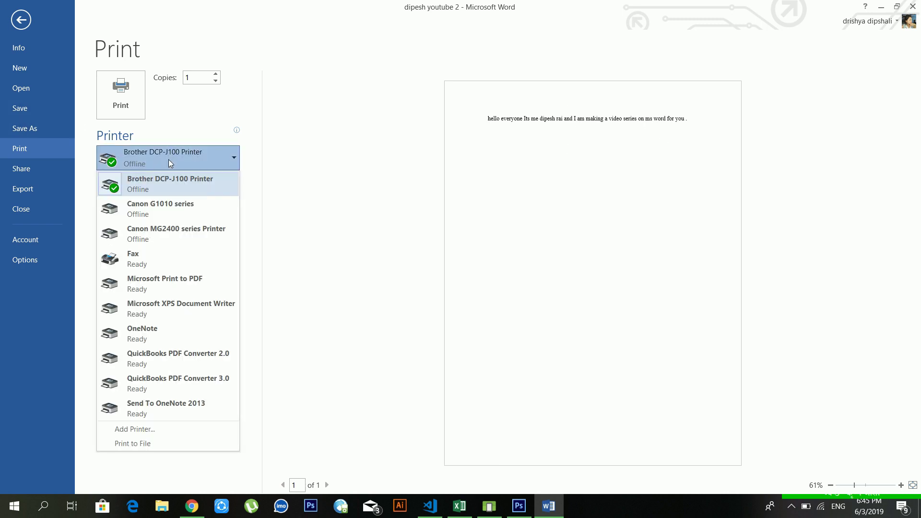
left_click(169, 160)
left_click(174, 154)
left_click(174, 155)
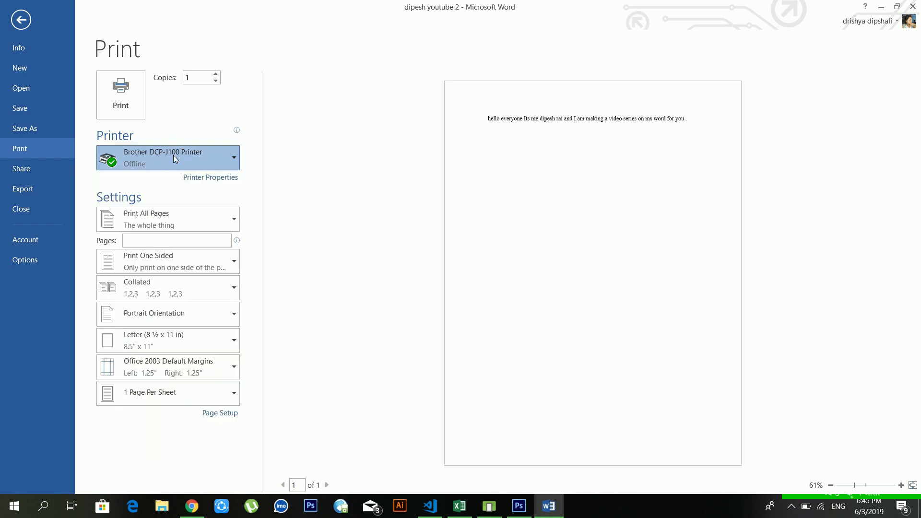
left_click(164, 224)
left_click(164, 224)
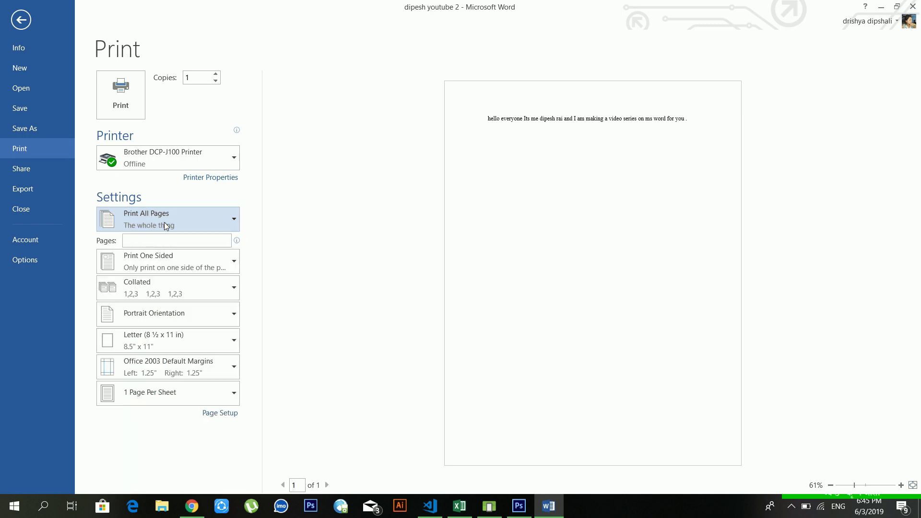
left_click(164, 223)
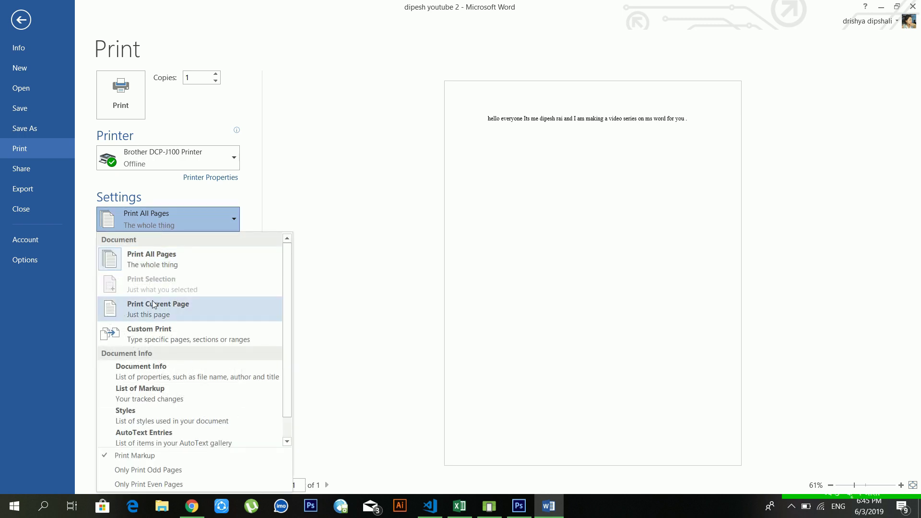
left_click(209, 204)
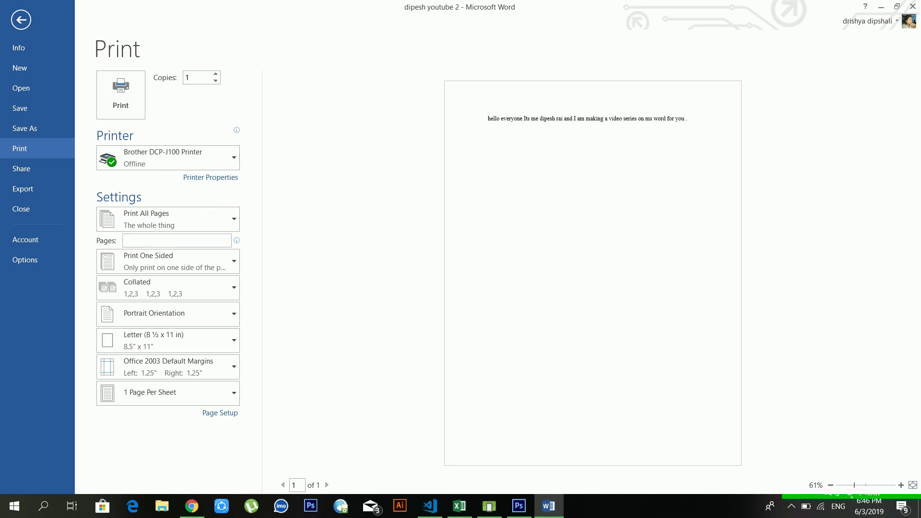
left_click(160, 241)
- Keep Letter paper size, spin copies to 5 and back to 1, then go to Share
left_click(140, 335)
left_click(140, 335)
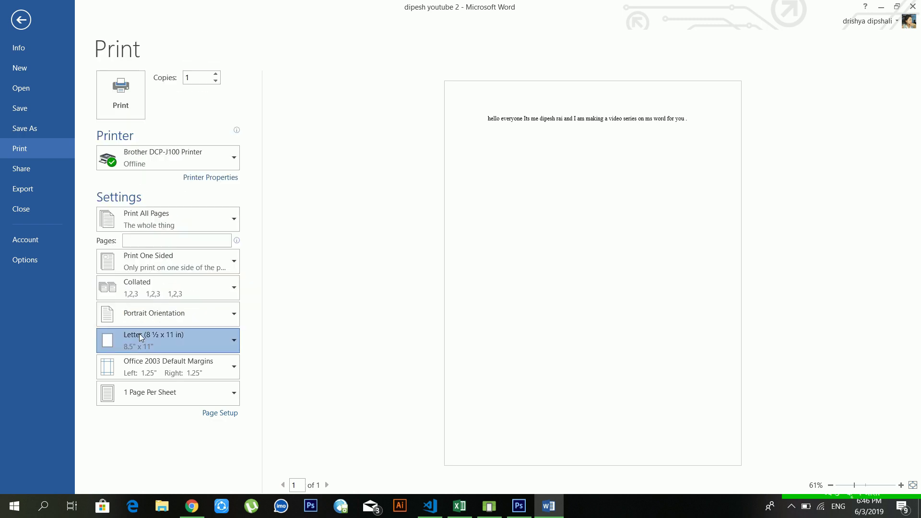
left_click(215, 75)
left_click(215, 75)
left_click(216, 75)
left_click(216, 75)
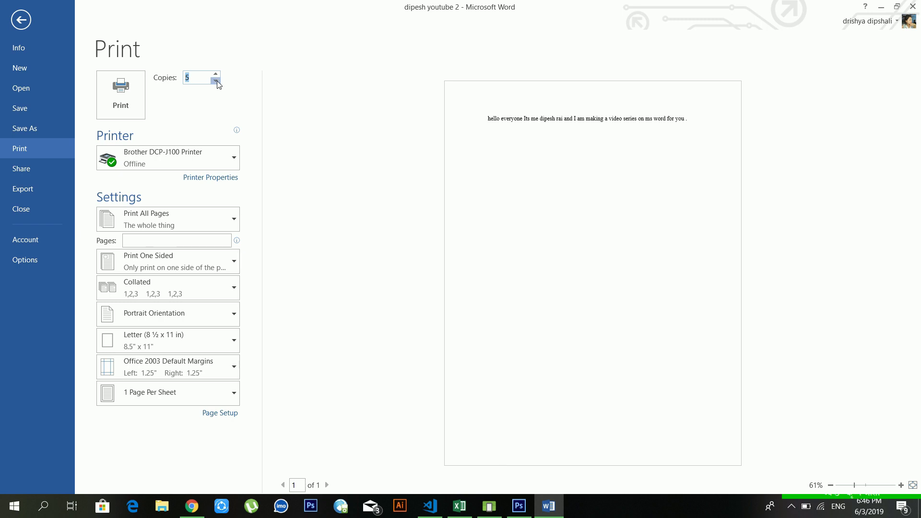
left_click(215, 81)
left_click(215, 81)
left_click(215, 81)
left_click(216, 81)
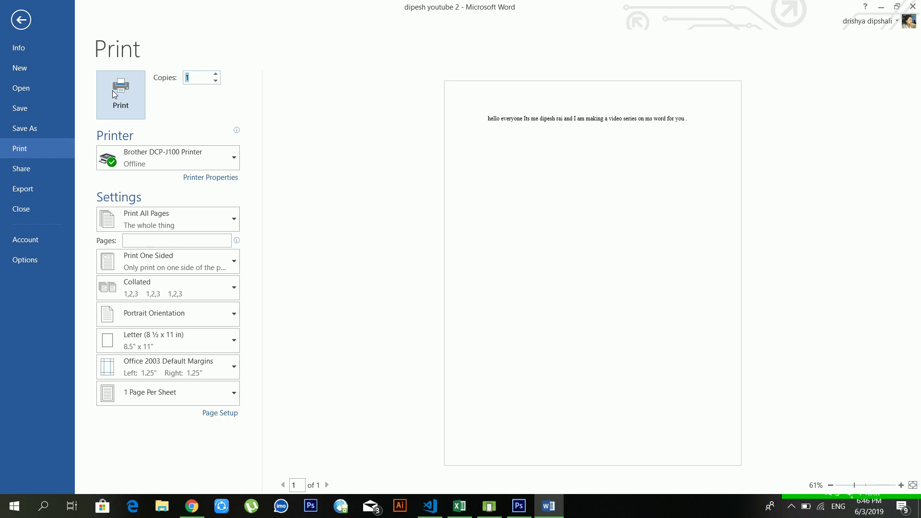
left_click(44, 168)
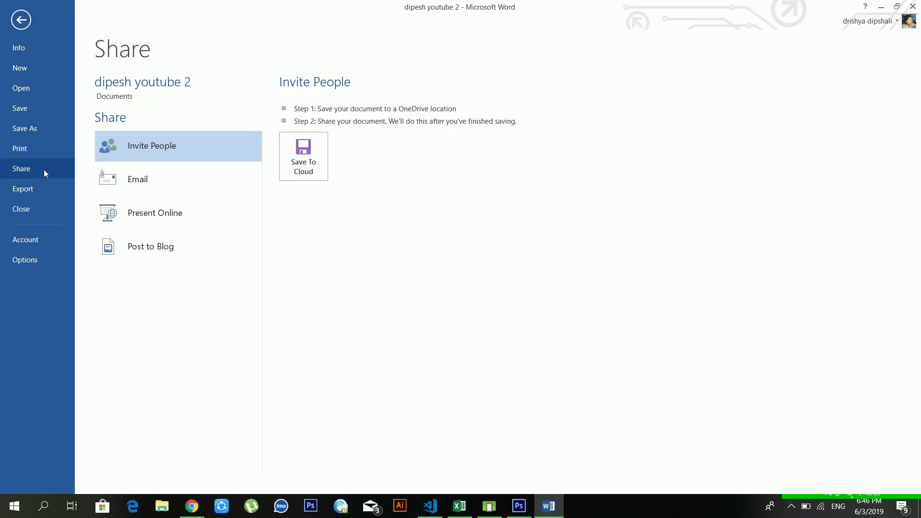
left_click(133, 182)
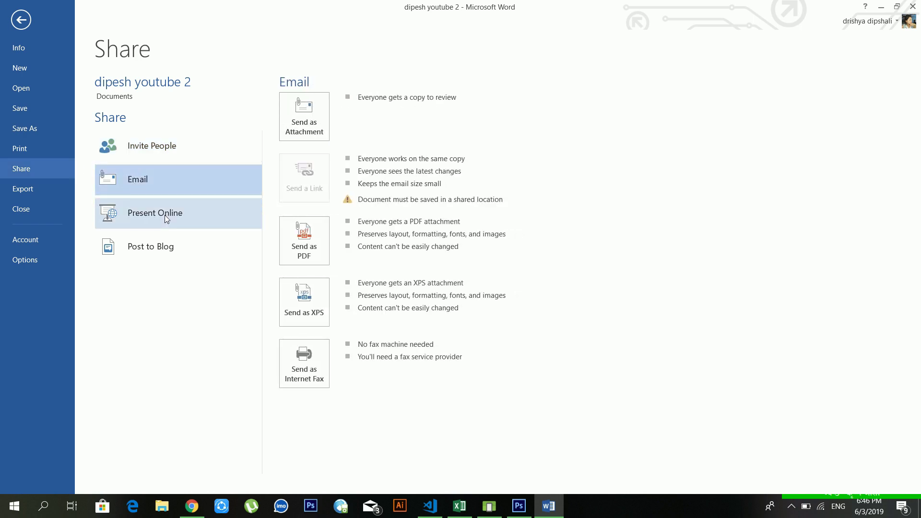
left_click(165, 245)
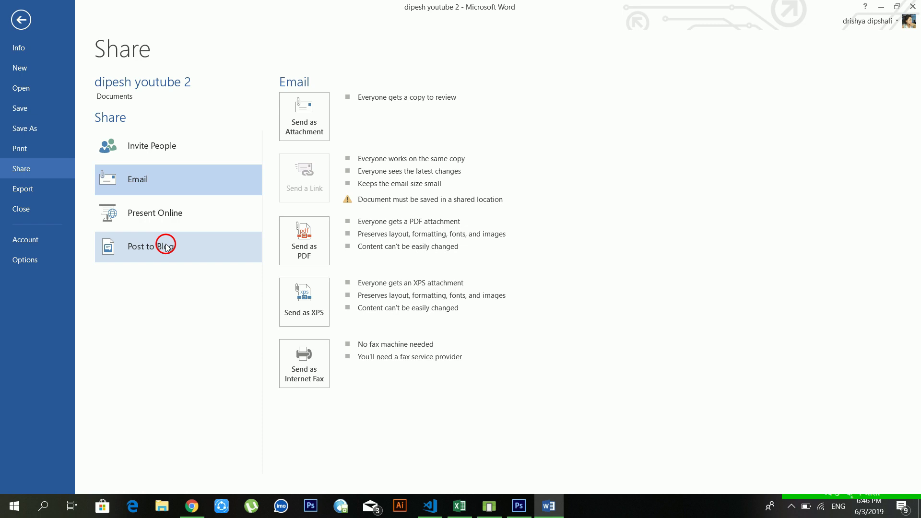
left_click(165, 190)
left_click(163, 216)
left_click(155, 188)
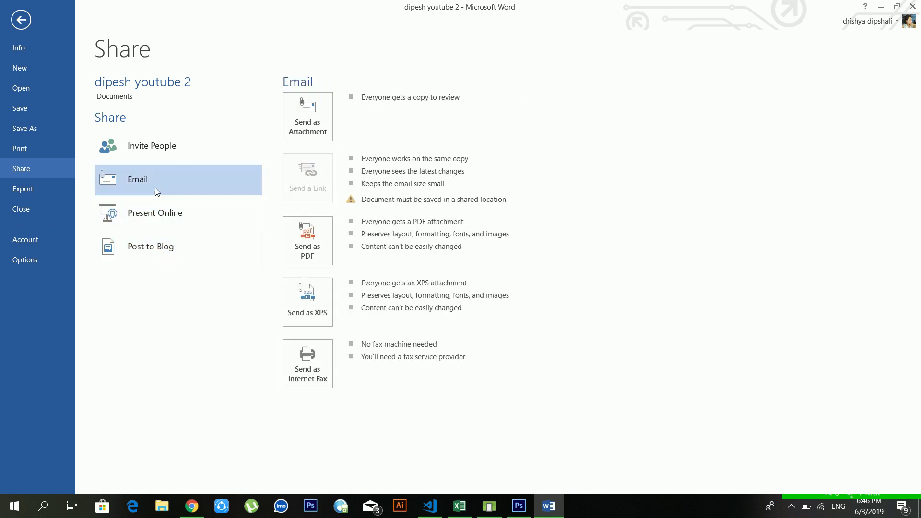
left_click(170, 148)
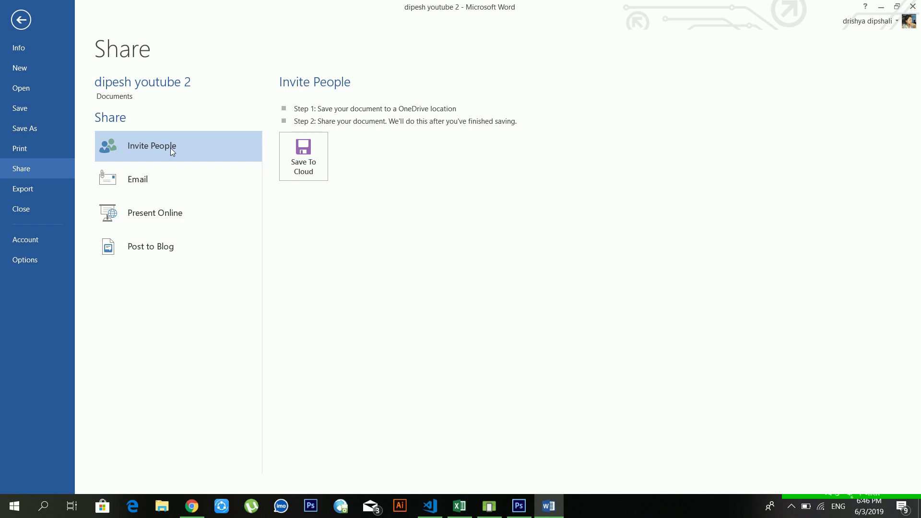
- Start Export > Create PDF/XPS with PDF type, cancel it, and return to Backstage
left_click(53, 191)
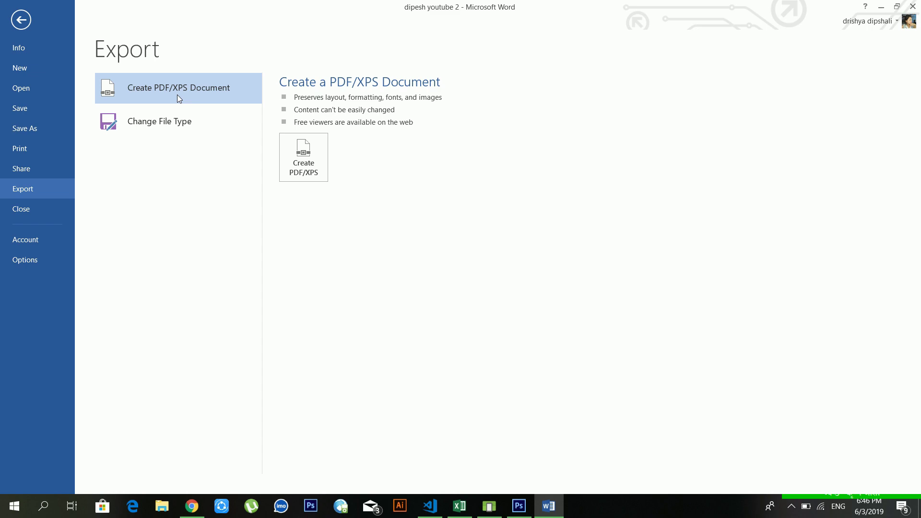
left_click(303, 158)
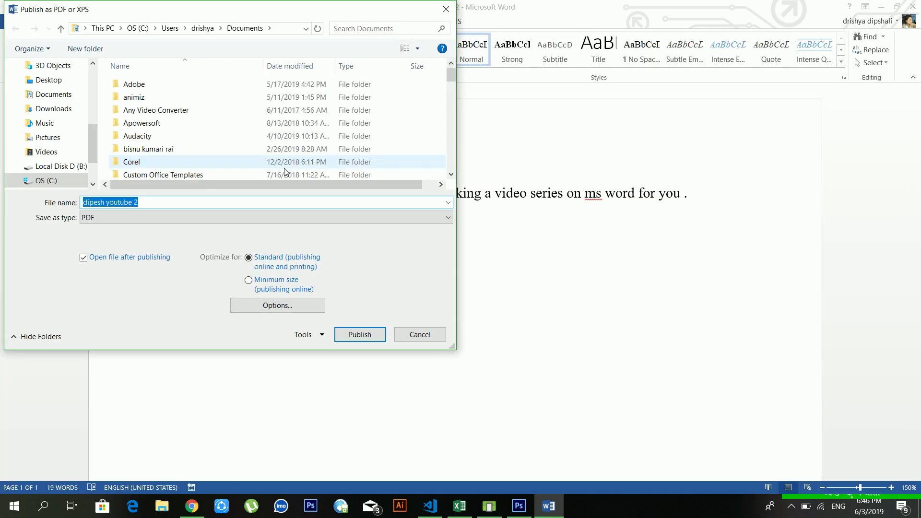
left_click(107, 213)
left_click(108, 213)
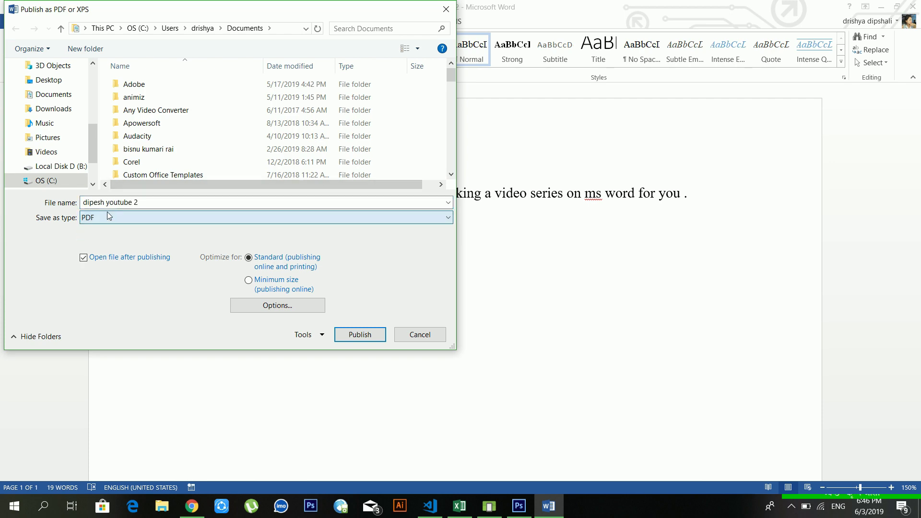
left_click(416, 336)
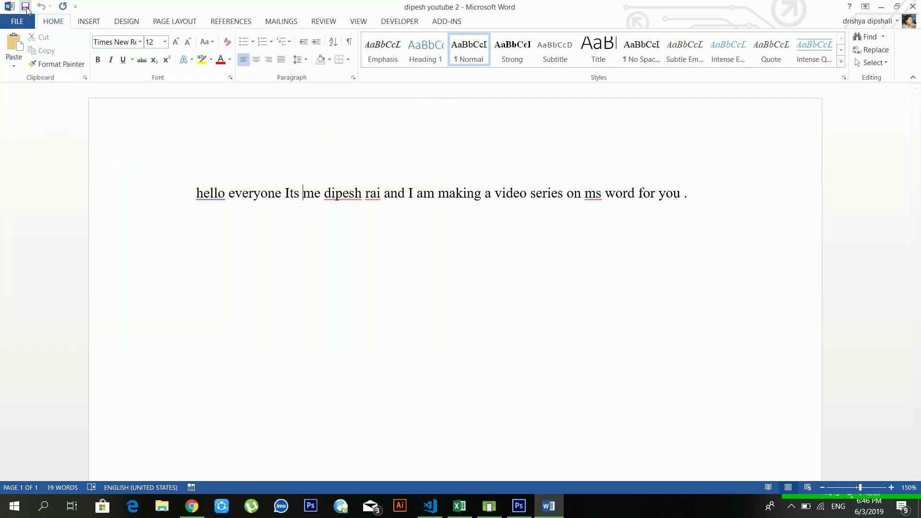
left_click(26, 22)
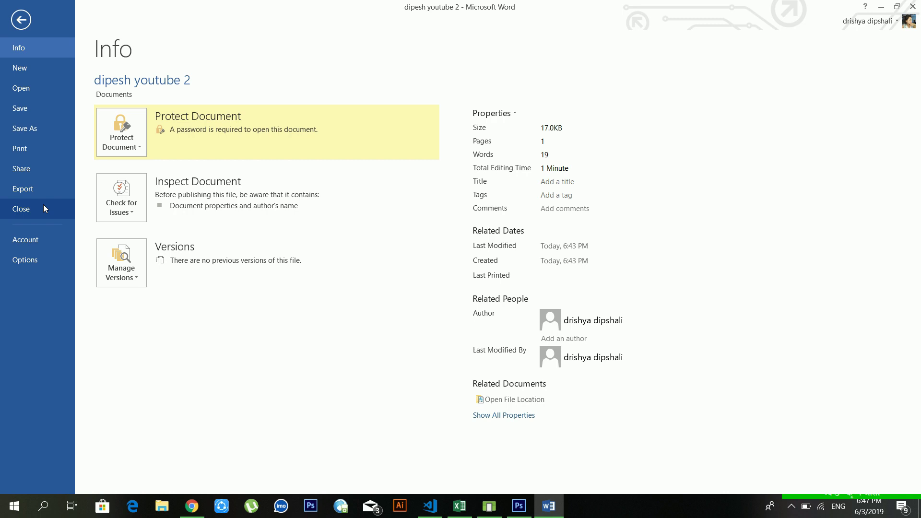
- Review the Account page, then open the Word Options dialog
left_click(37, 243)
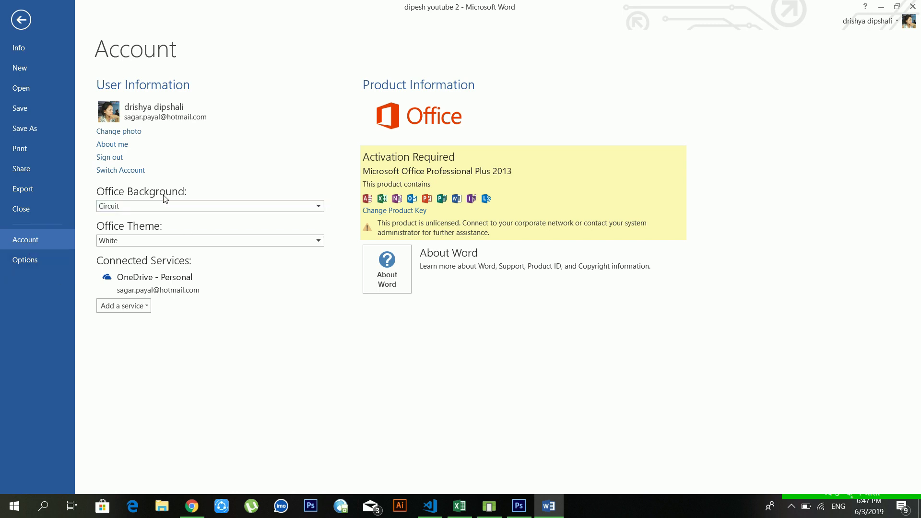
left_click(25, 260)
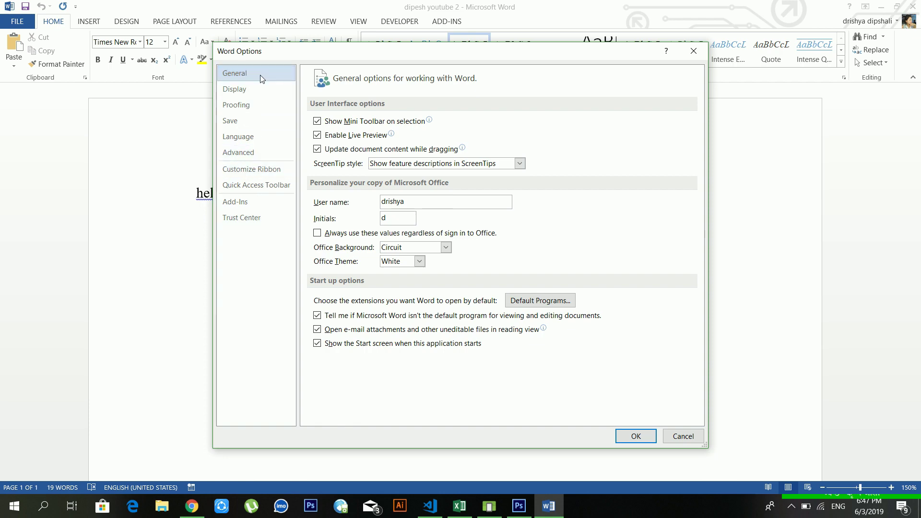
- Browse the Word Options pages from Display through Trust Center, ending on Customize Ribbon
left_click(259, 88)
left_click(261, 102)
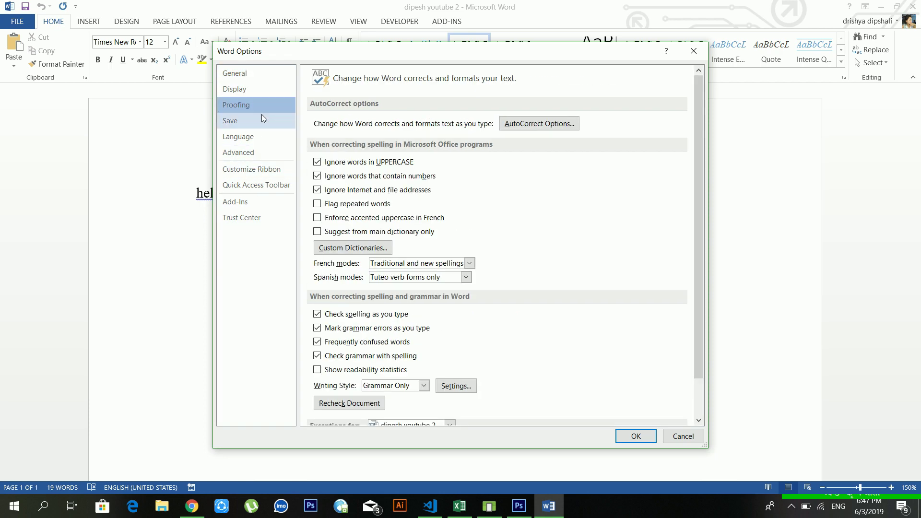
left_click(262, 120)
left_click(268, 137)
left_click(270, 152)
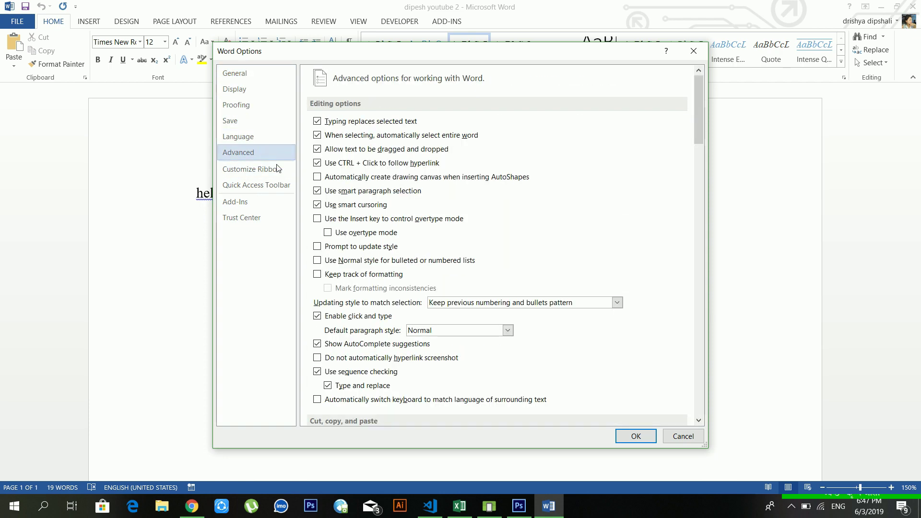
left_click(278, 168)
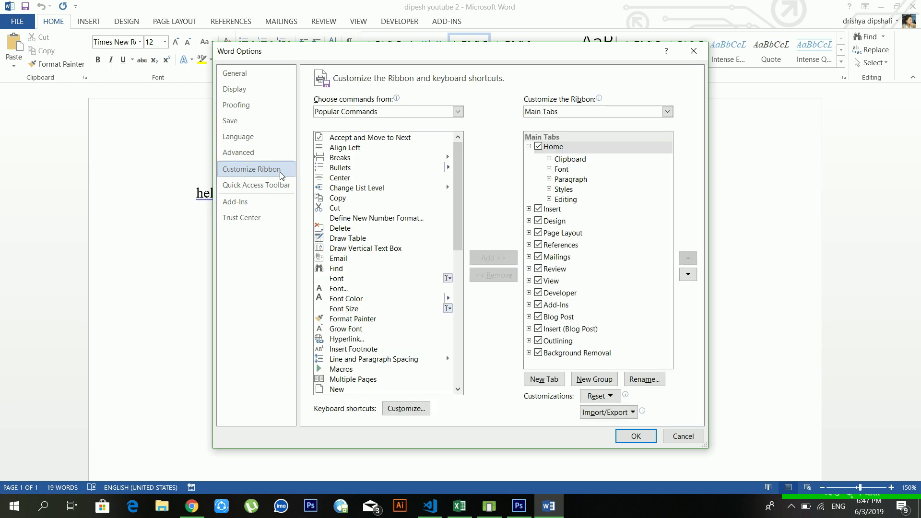
left_click(275, 185)
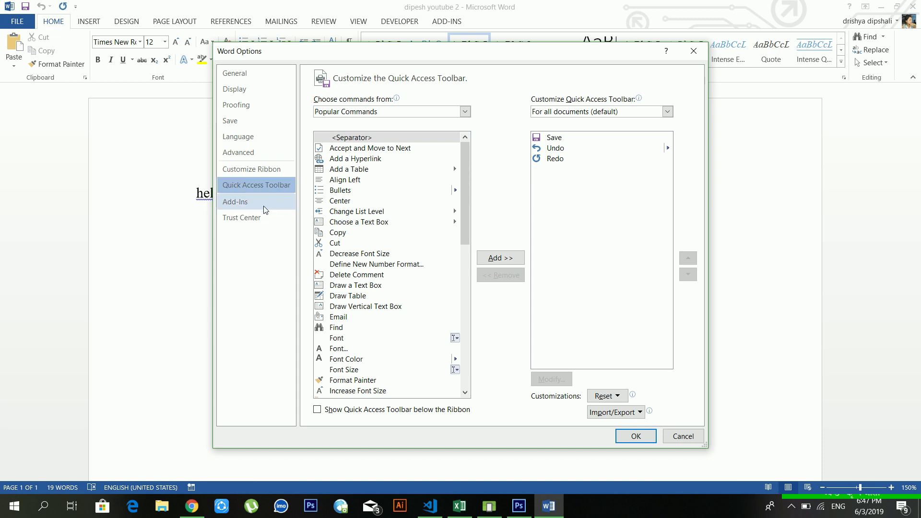
left_click(241, 219)
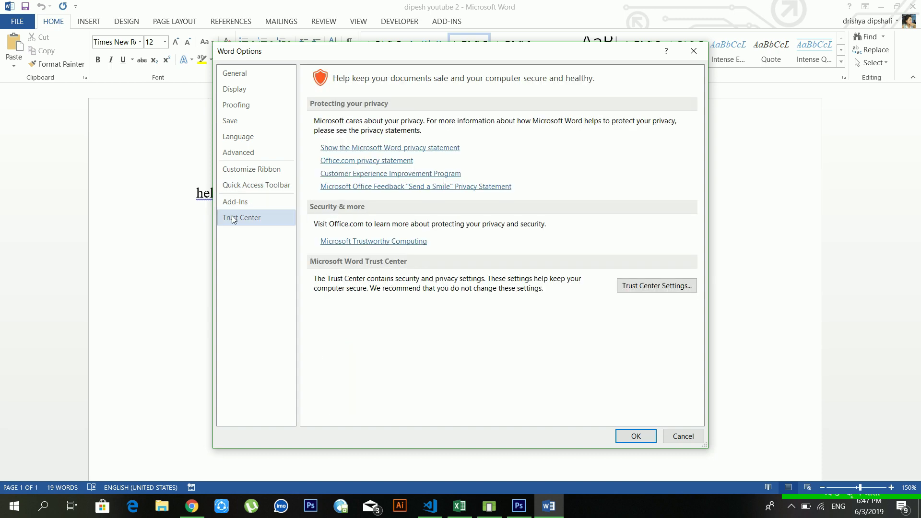
left_click(247, 202)
left_click(257, 187)
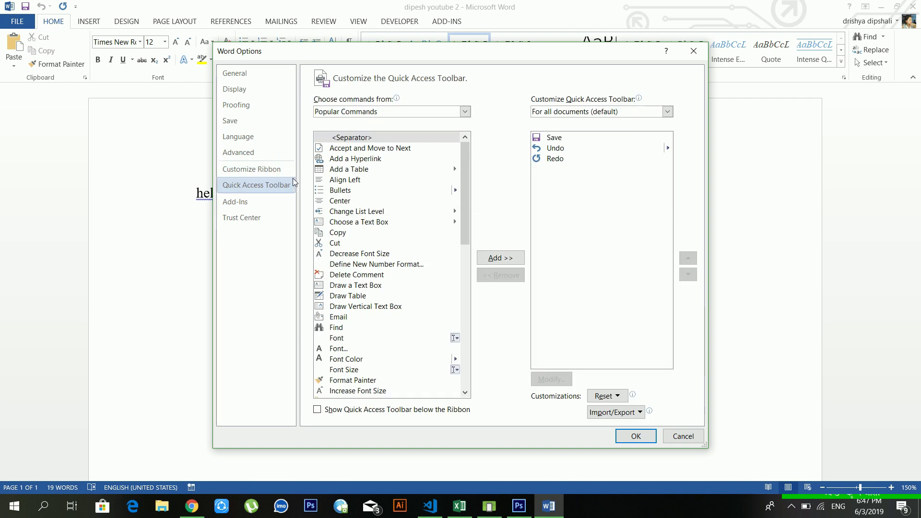
left_click(257, 164)
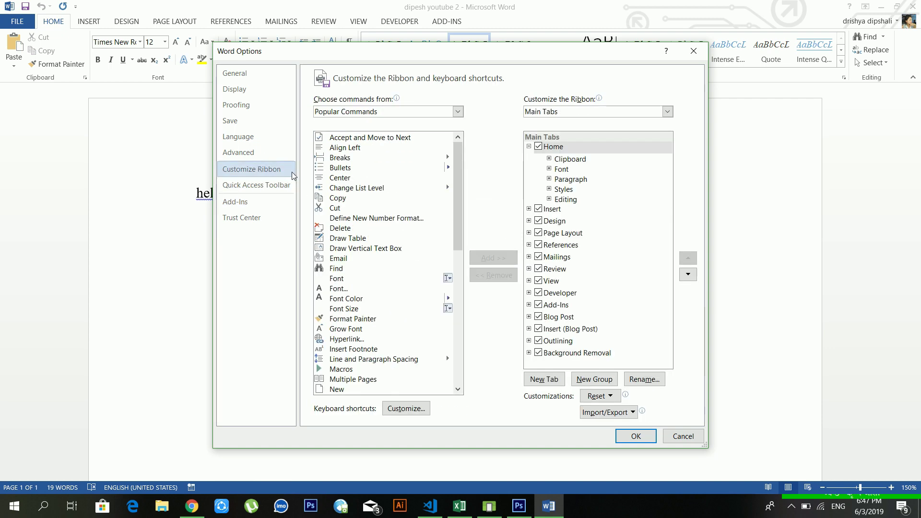
- Uncheck the Developer and Add-Ins tabs in the ribbon list and confirm with OK
left_click_drag(456, 175, 456, 242)
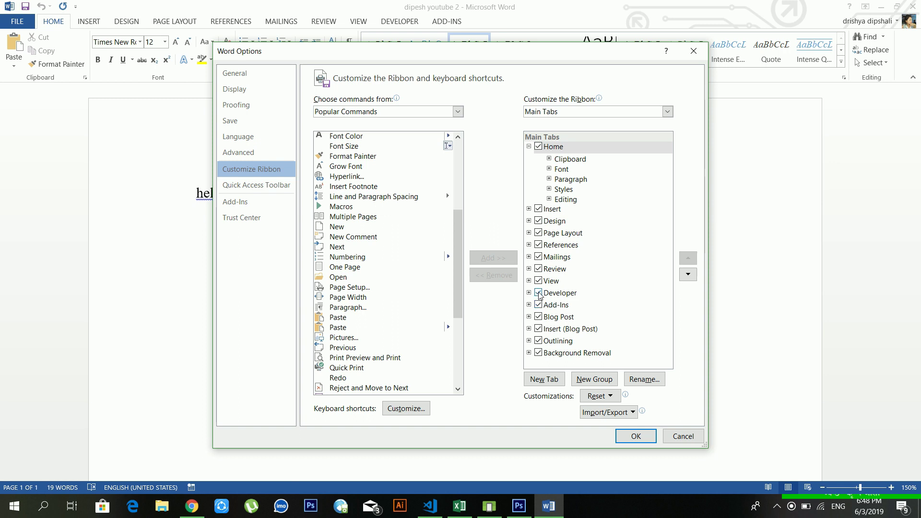
left_click(539, 293)
left_click(538, 305)
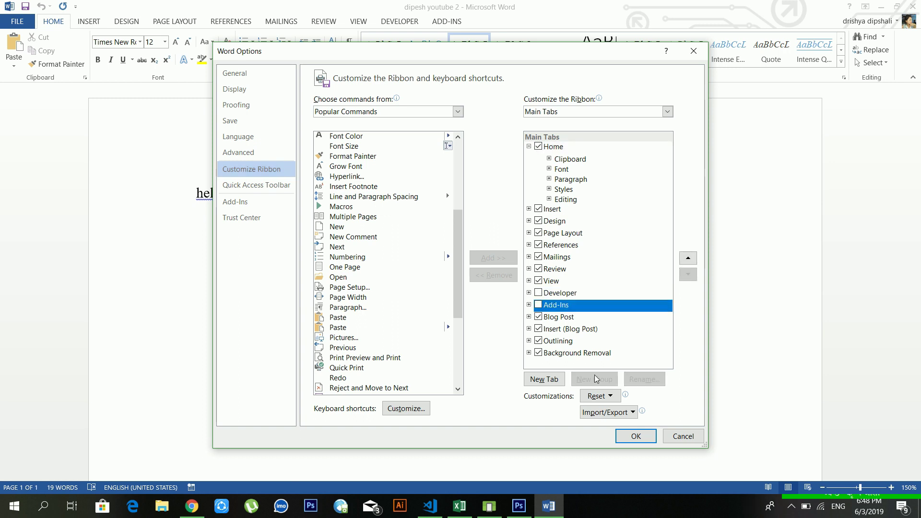
left_click(632, 435)
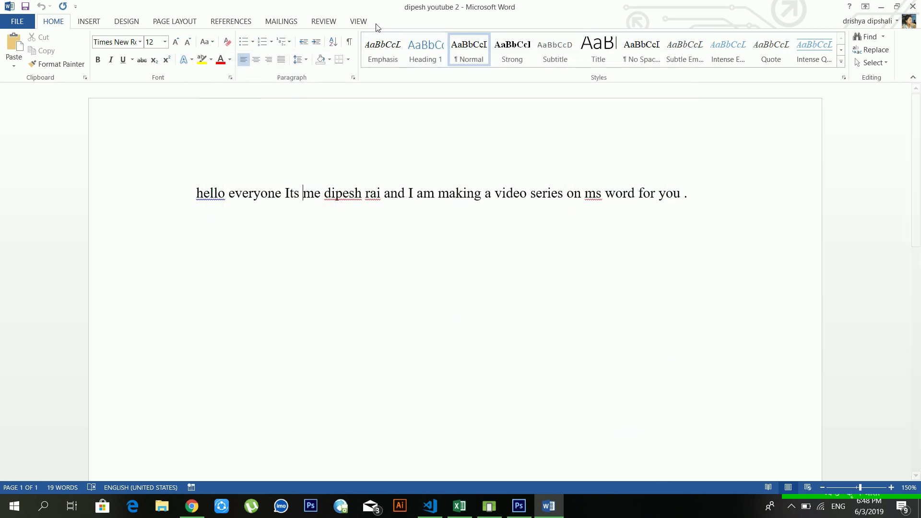